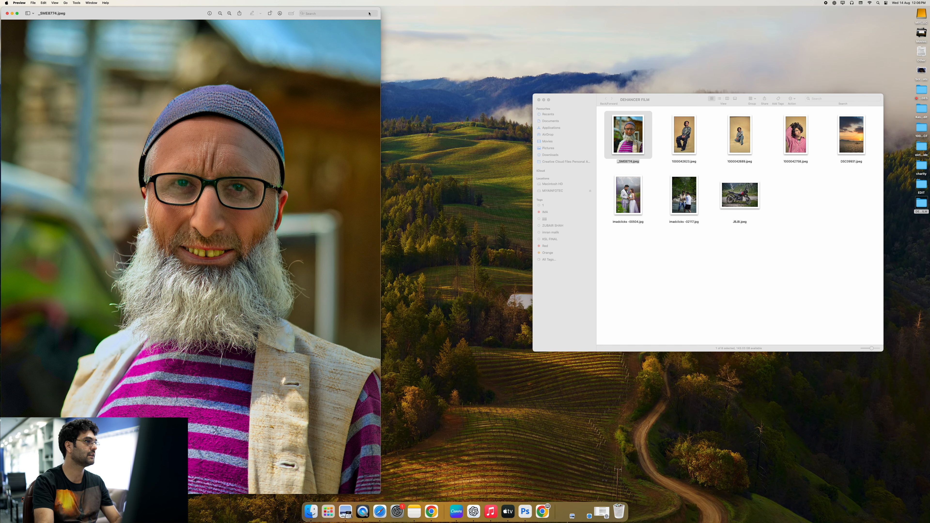
- Inspect the bearded man's portrait _SME8774.jpeg up close, zoom back out and close it
left_click(229, 13)
left_click(229, 14)
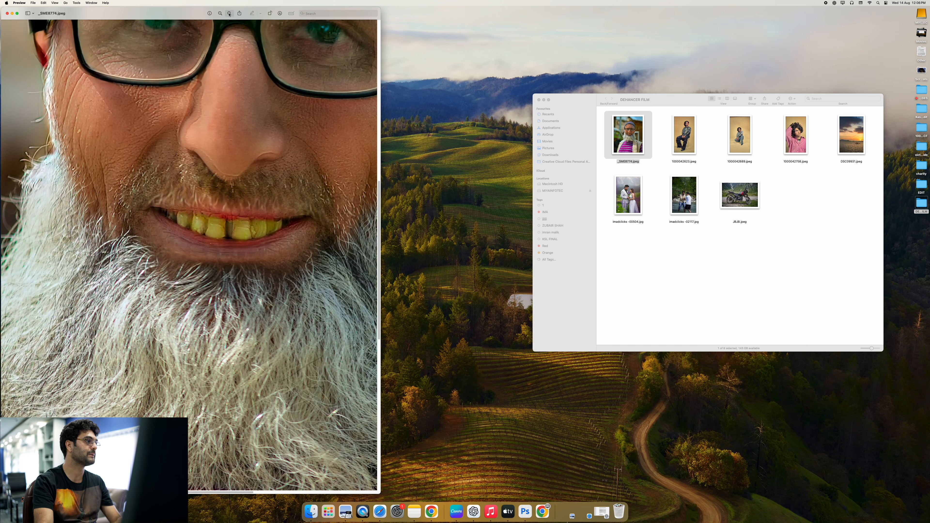
left_click(220, 13)
left_click(220, 13)
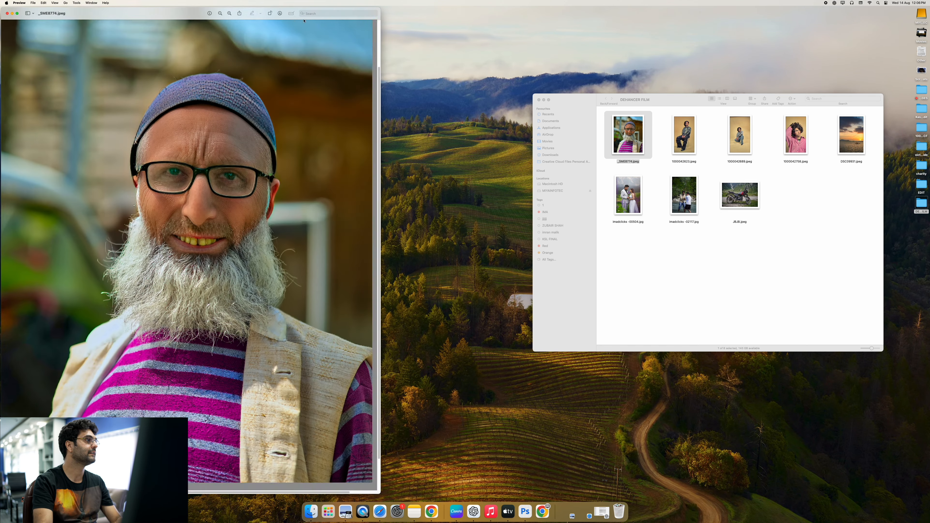
left_click(7, 13)
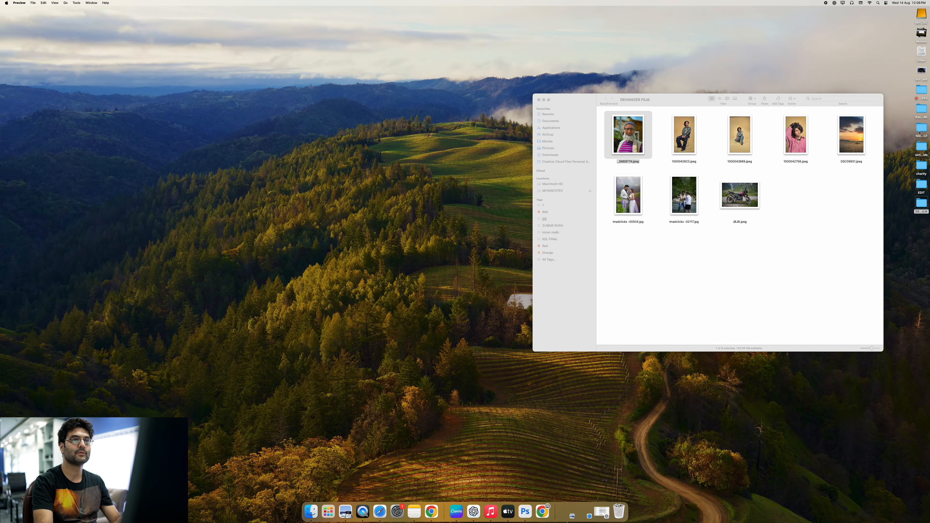
- Open the pink-shirt portrait 1000042758.jpeg, examine the face and hair up close, and close the image
double_click(795, 130)
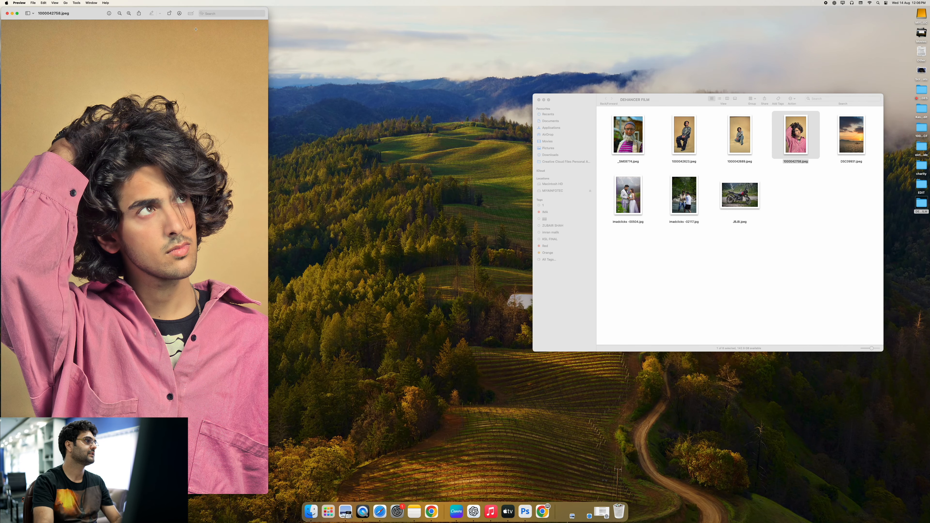
left_click(128, 14)
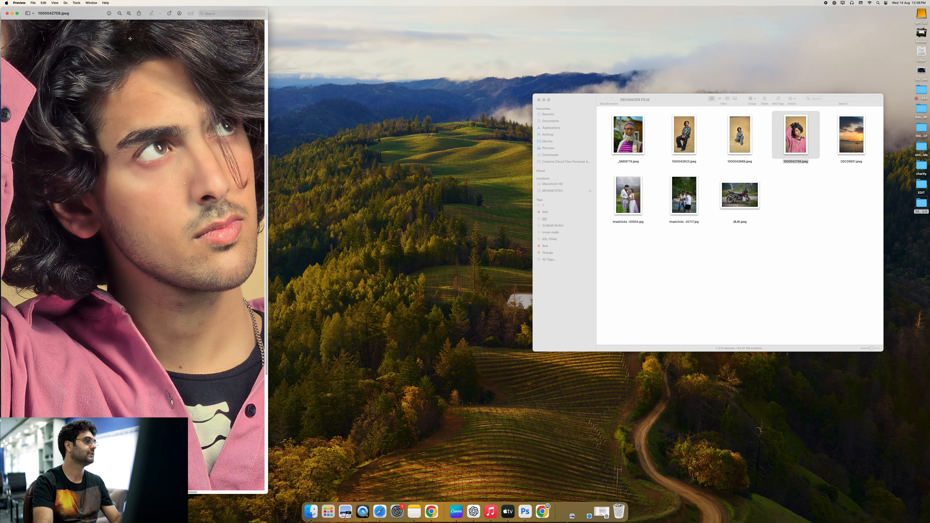
left_click_drag(19, 12, 212, 20)
scroll(349, 179, "up", 5)
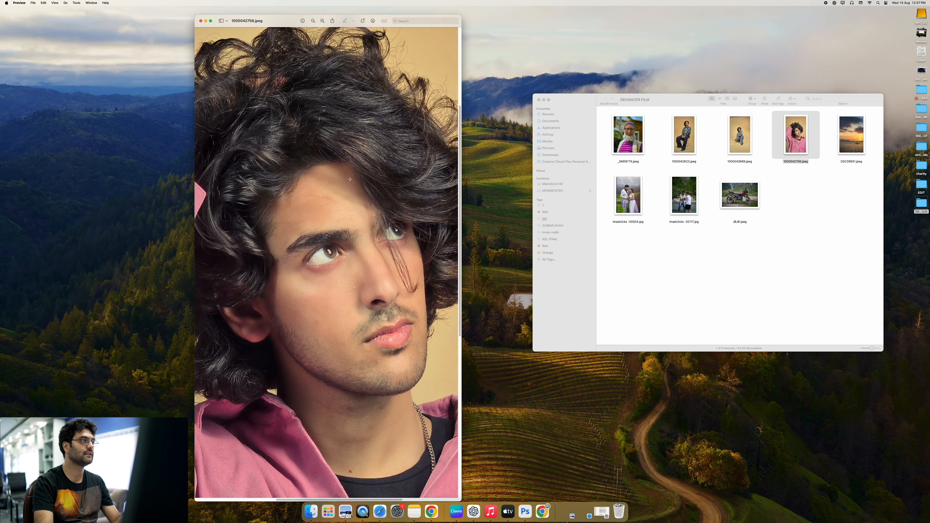
scroll(349, 179, "down", 4)
scroll(350, 179, "left", 5)
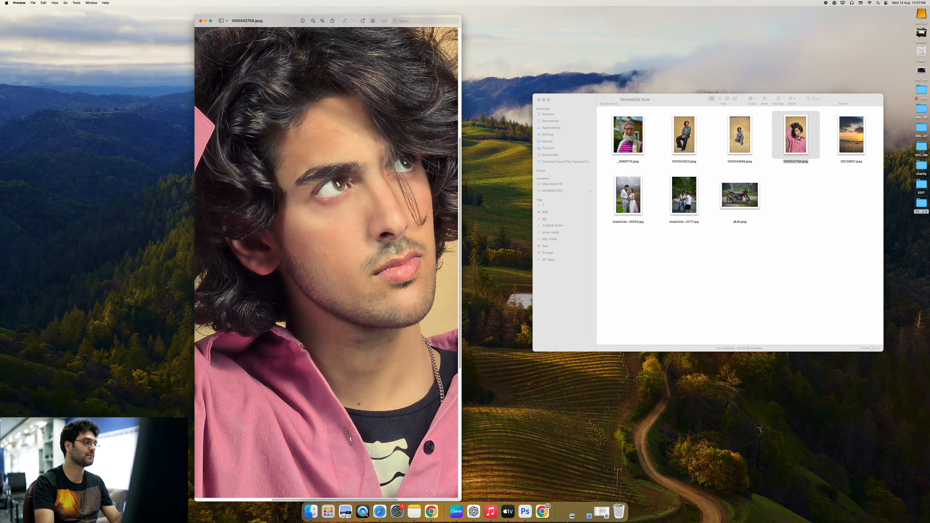
scroll(350, 179, "right", 5)
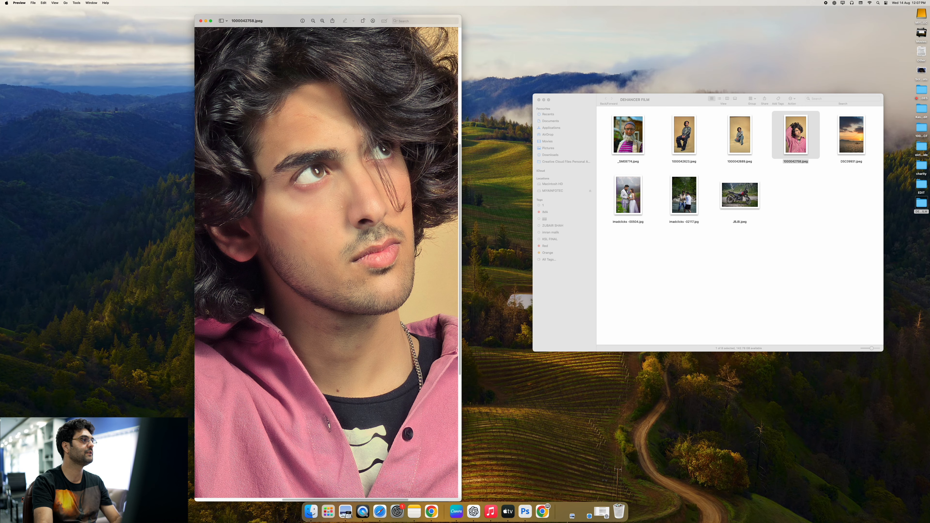
left_click(201, 21)
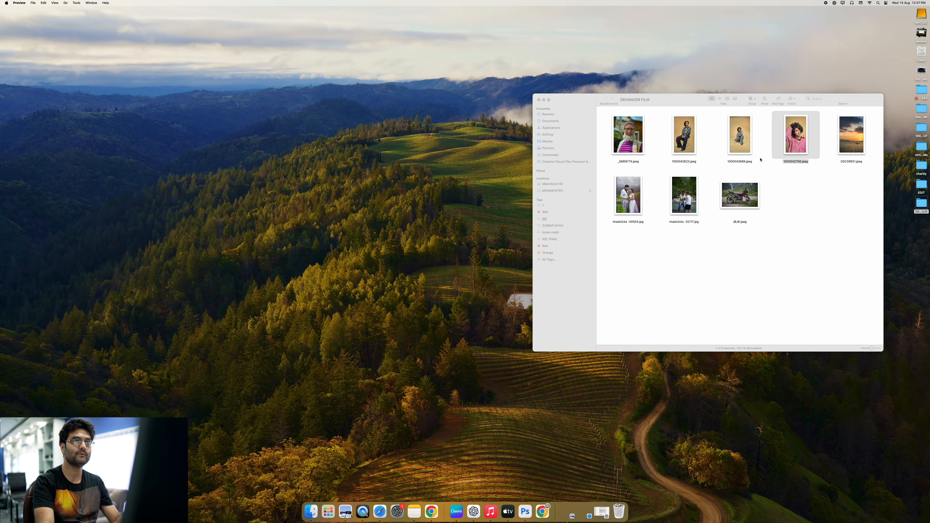
- Preview the photo of the crouching man and the motorcycle photo, closing each one after viewing
double_click(739, 138)
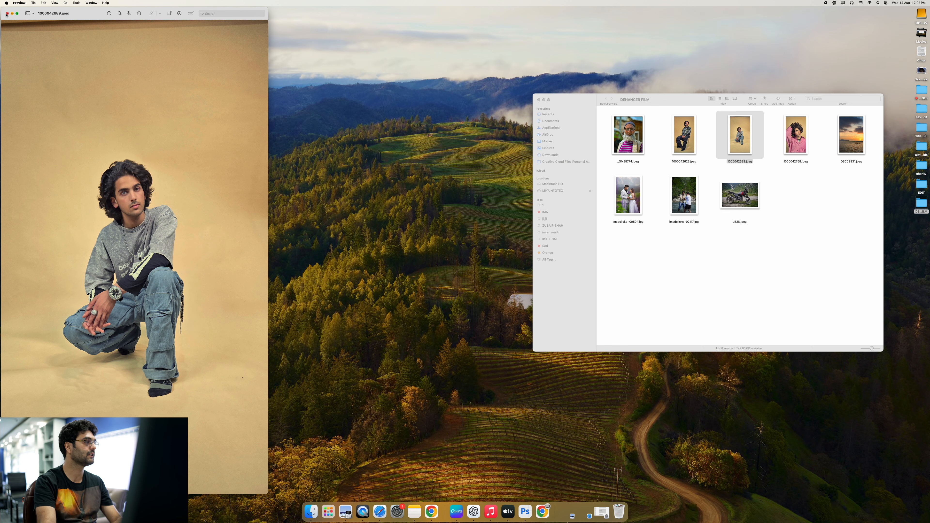
left_click(7, 13)
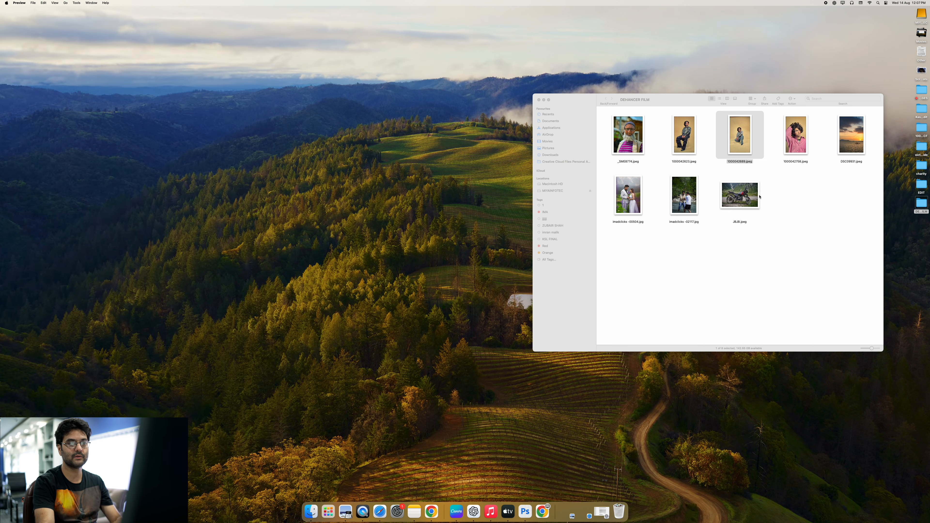
double_click(750, 196)
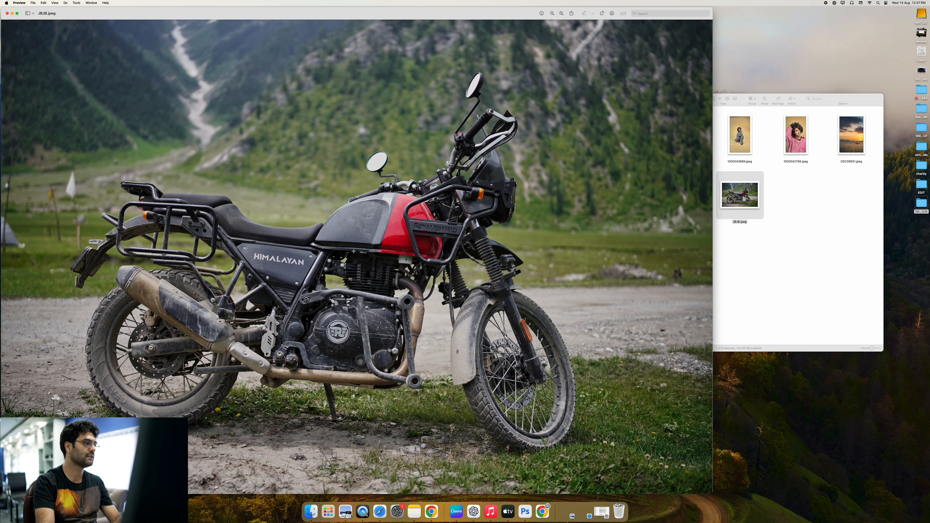
left_click(8, 13)
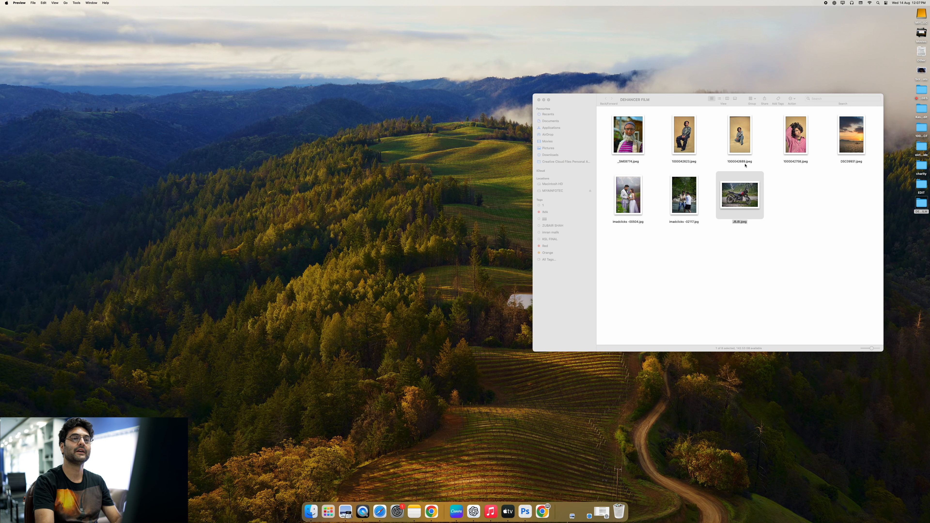
- Open _SME8774.jpeg with the Dehancer Lightroom Plugin and make its window full screen
right_click(623, 141)
mouse_move(644, 148)
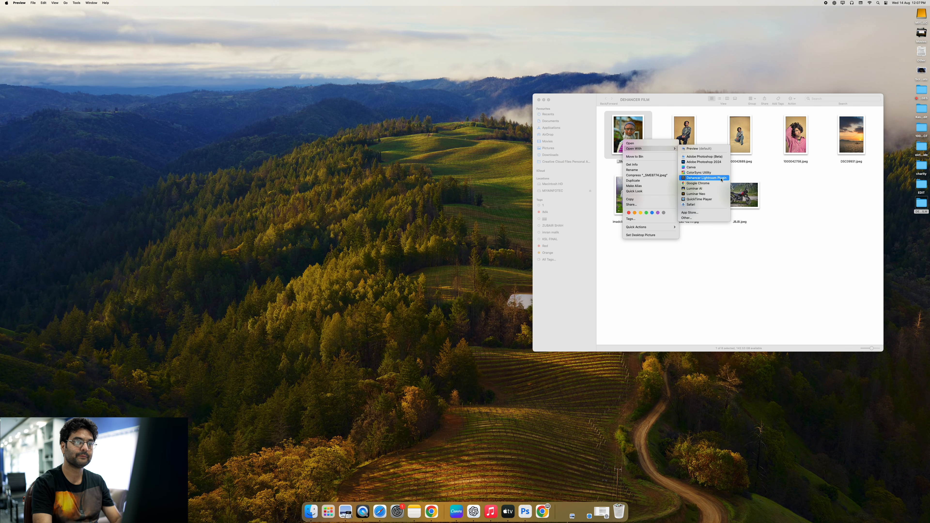
left_click(706, 178)
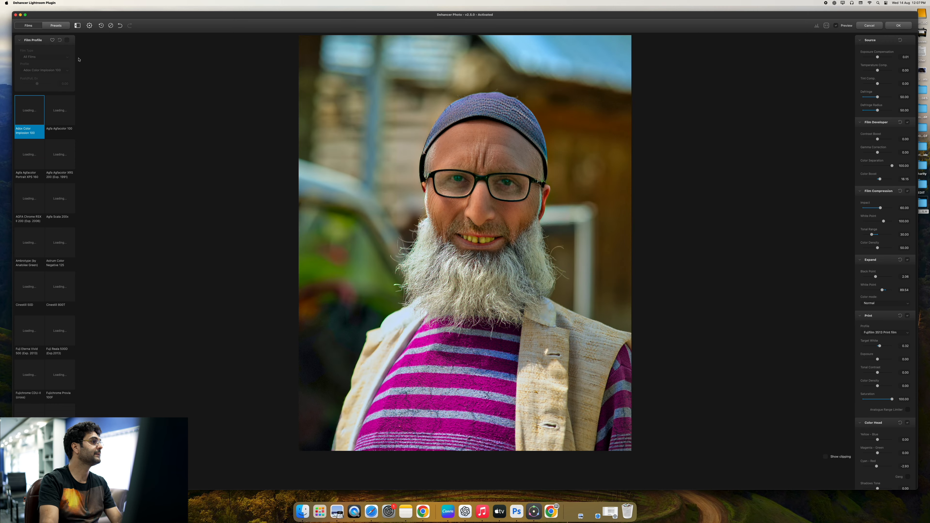
left_click(26, 15)
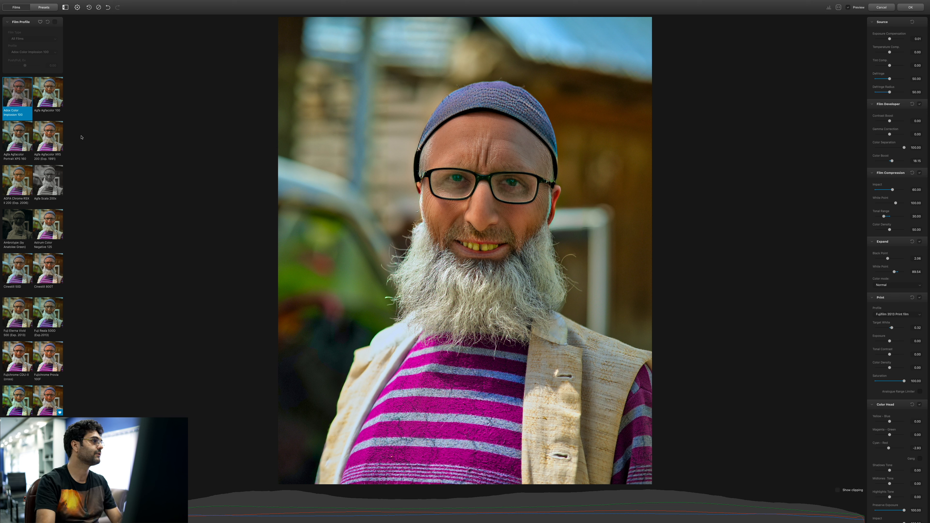
- Enable the Adox Color Implosion 100 film profile, comparing the portrait with the effect off and on
left_click(55, 22)
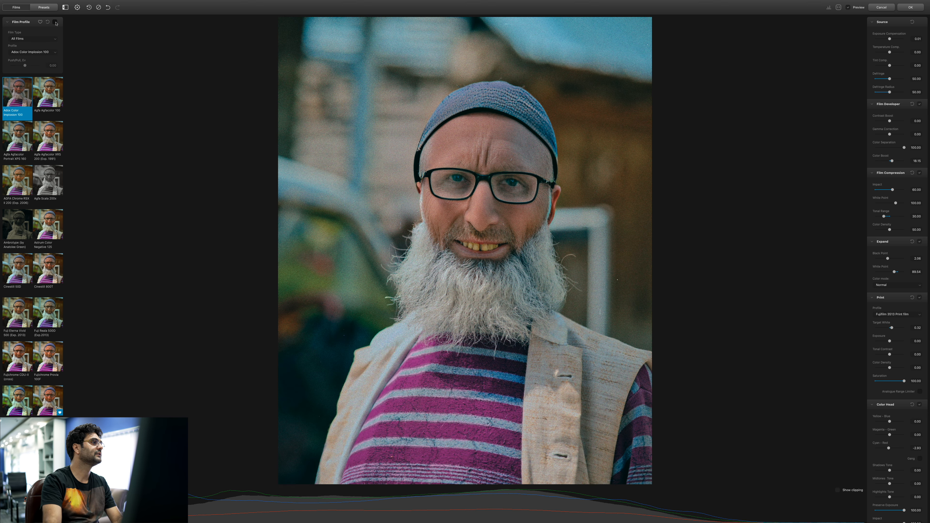
left_click(55, 22)
left_click(55, 23)
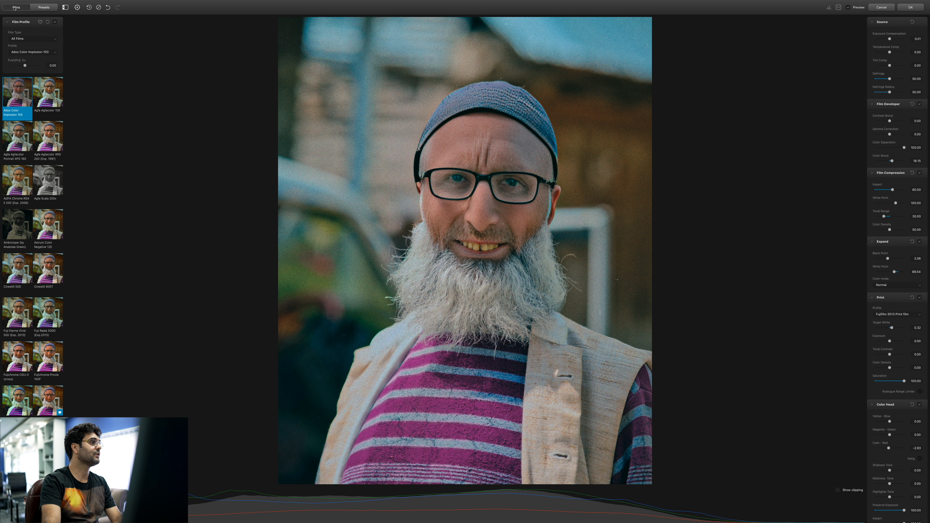
- Browse the available presets from beginning to end and return to the film profiles
left_click(40, 7)
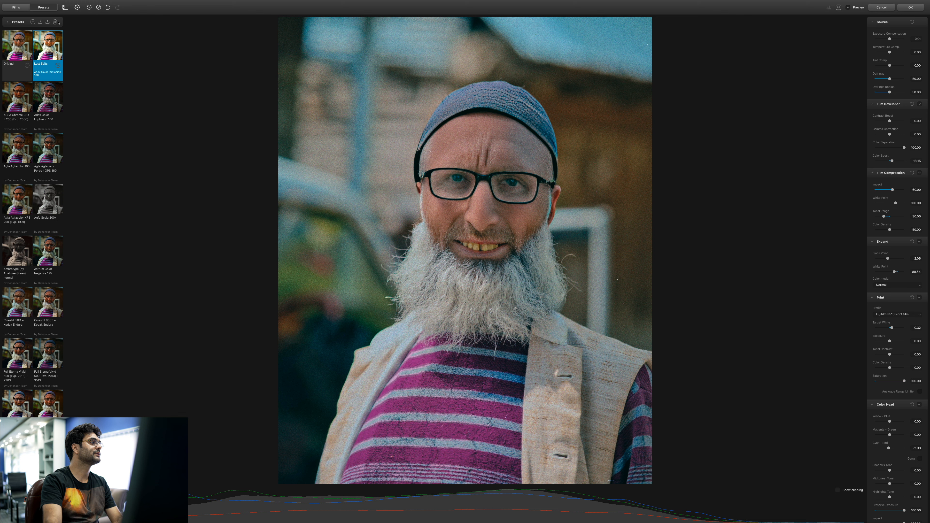
scroll(19, 284, "down", 15)
scroll(19, 284, "up", 15)
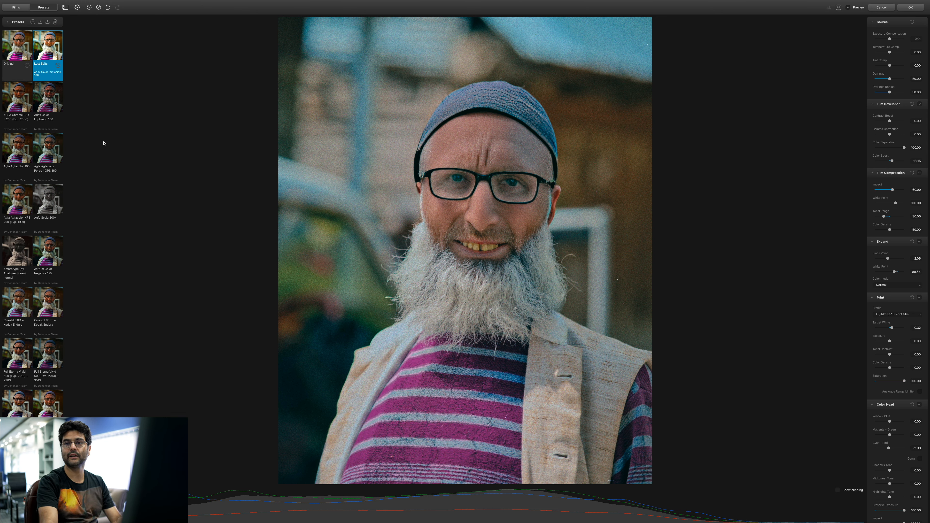
left_click(20, 8)
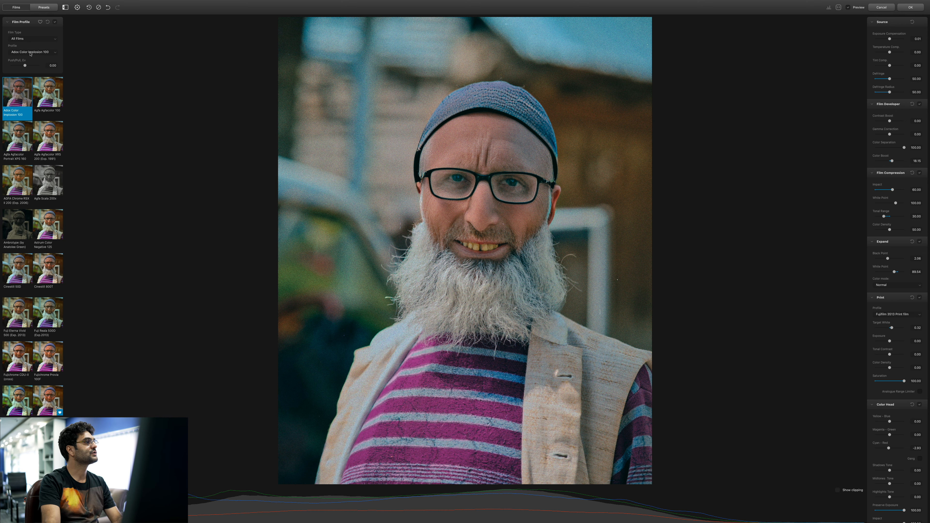
- Compare the portrait without and with the film profile, and look through the available film stocks without choosing another
left_click(55, 22)
left_click(55, 22)
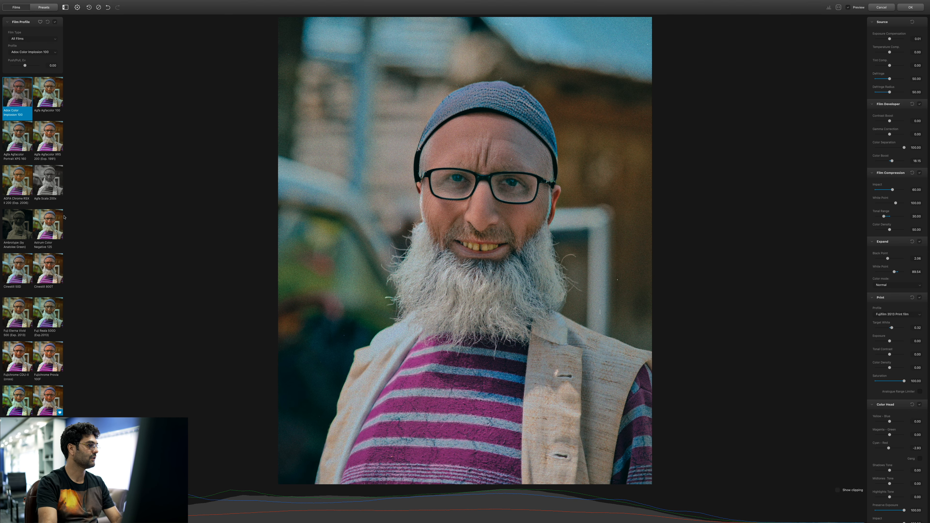
scroll(59, 219, "down", 15)
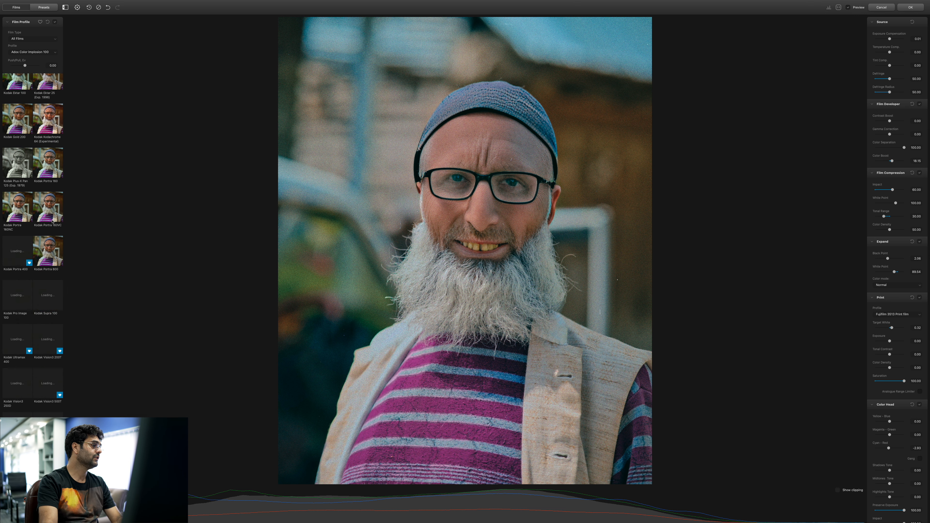
scroll(52, 222, "down", 2)
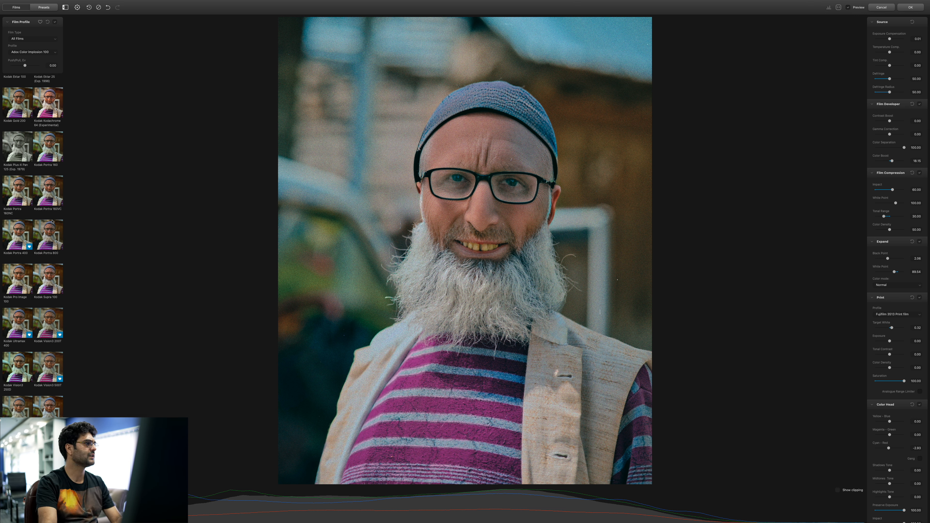
left_click(47, 54)
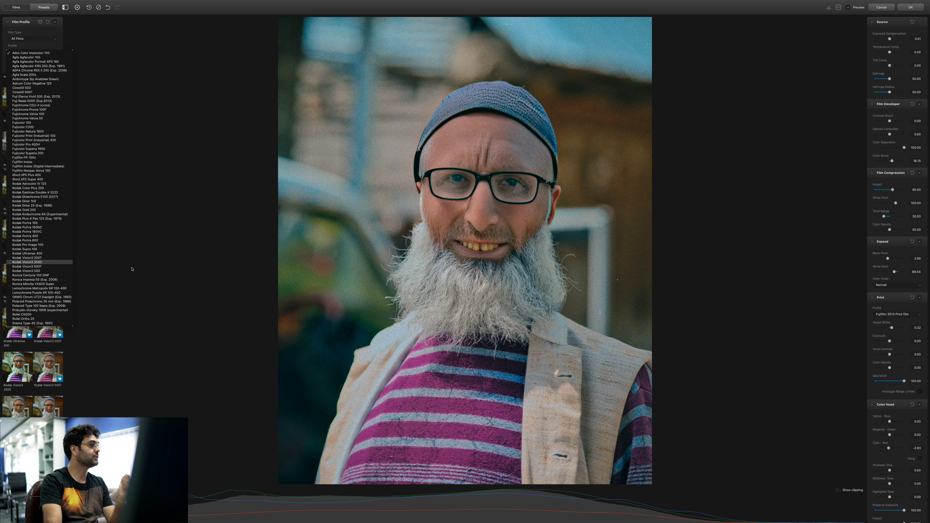
left_click(174, 256)
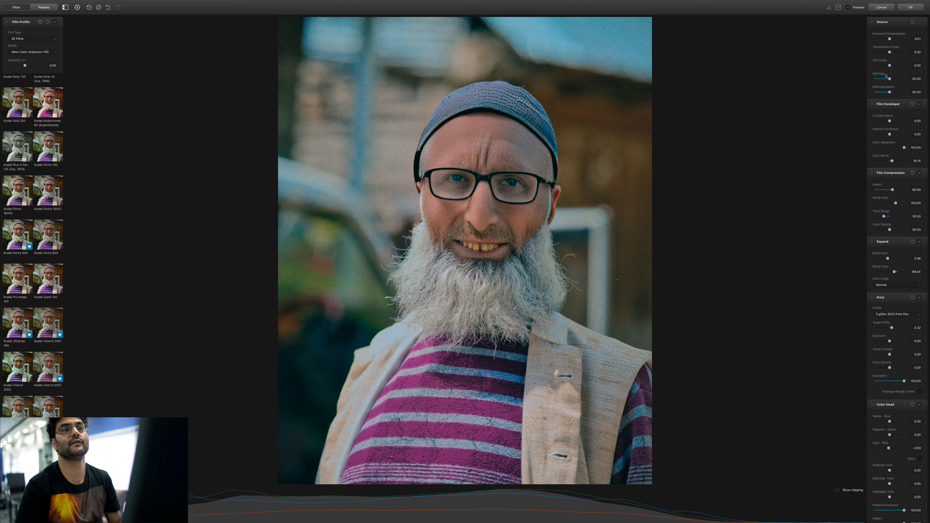
- Try the Kodak 2383 print film on the portrait, and set the print profile to Kodak Endura Glossy Paper
scroll(874, 28, "down", 1)
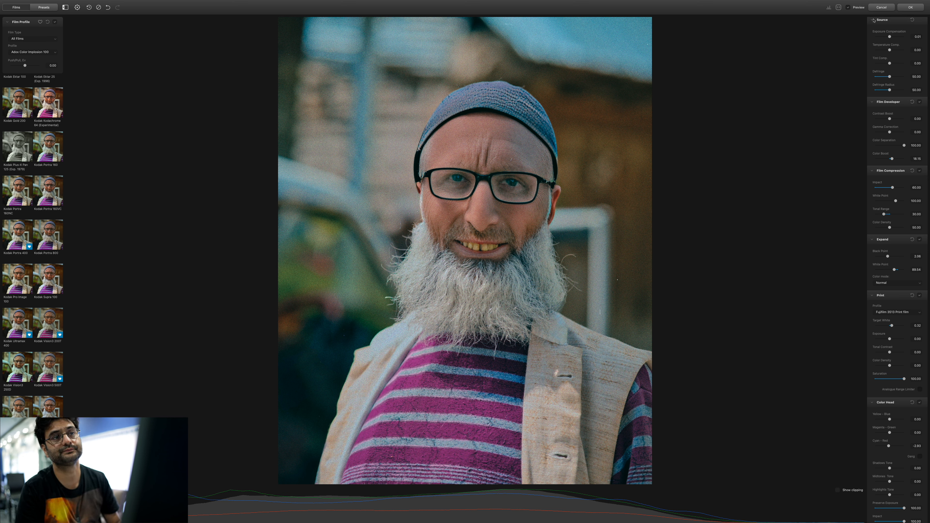
scroll(874, 22, "up", 1)
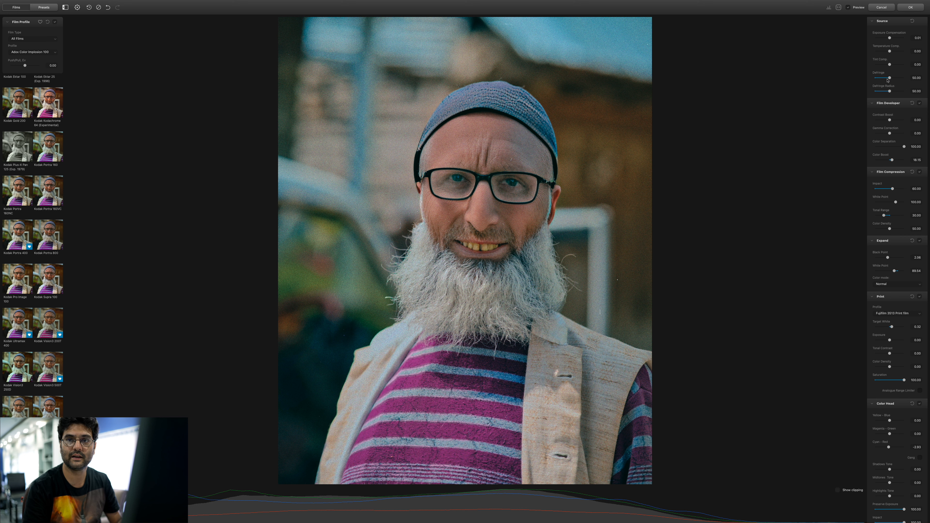
scroll(886, 174, "up", 1)
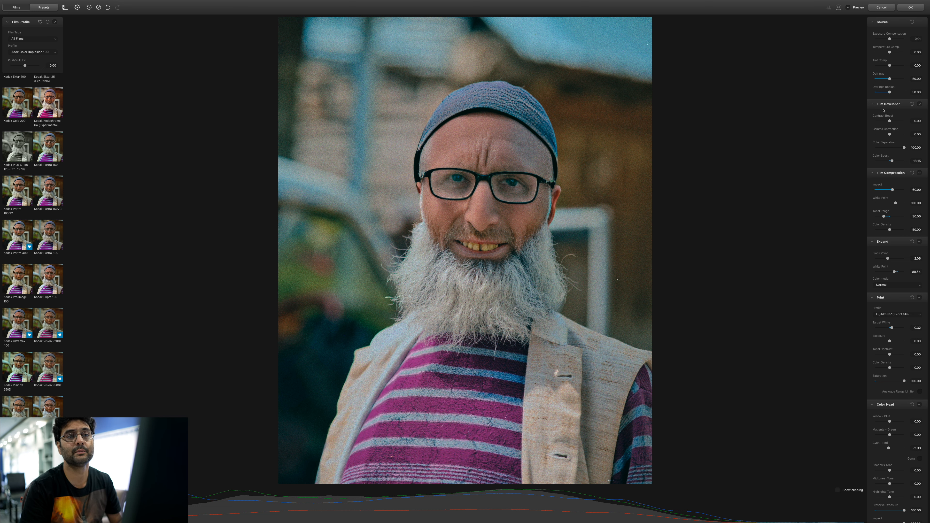
scroll(894, 175, "down", 4)
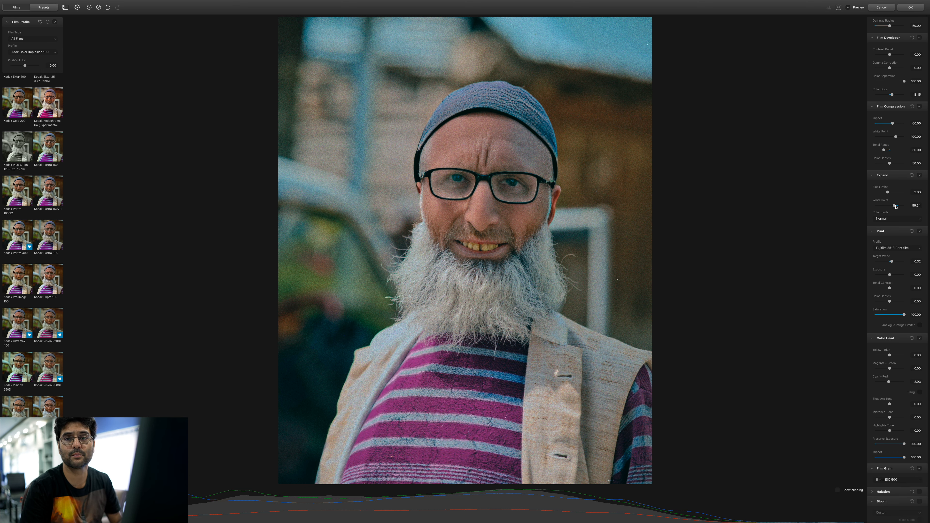
scroll(903, 196, "up", 1)
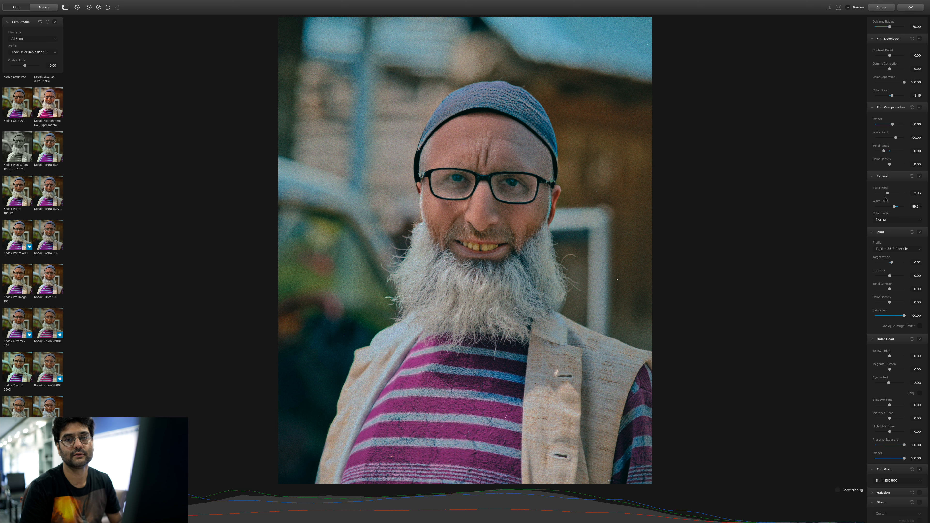
scroll(877, 211, "down", 5)
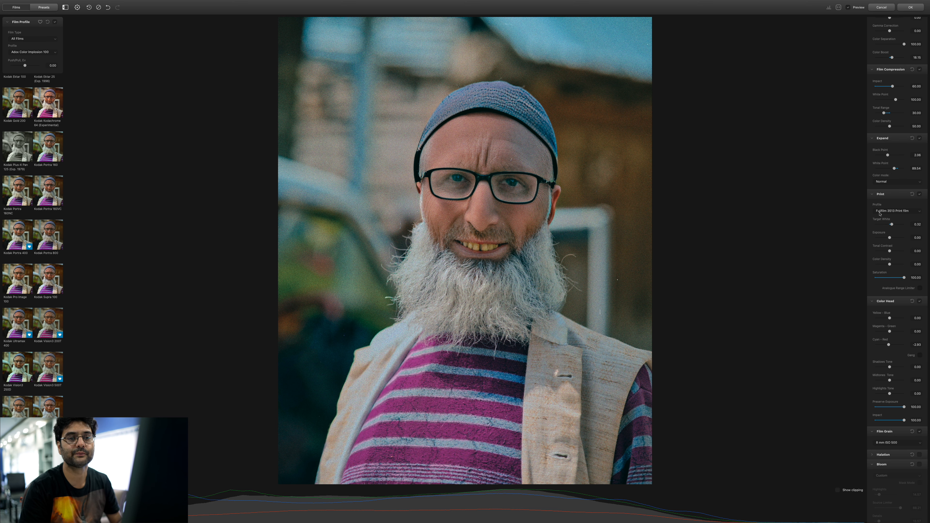
left_click(885, 188)
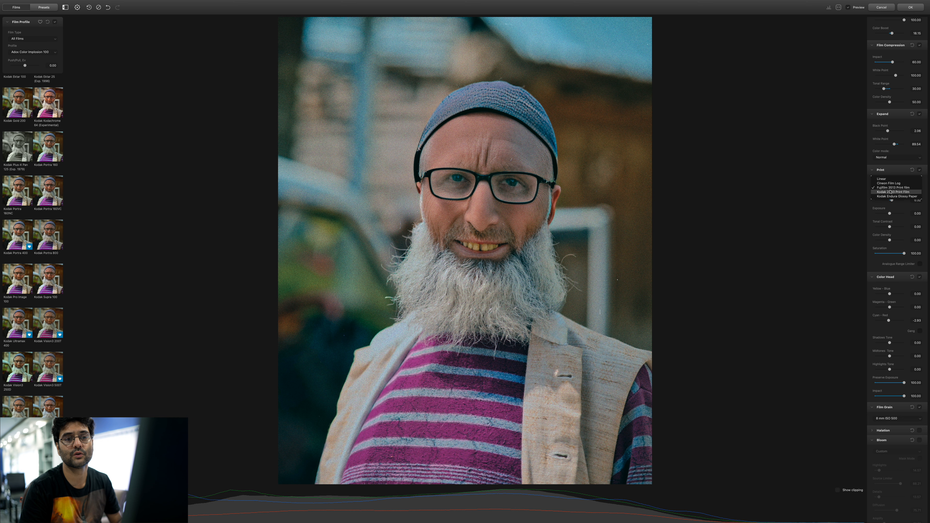
left_click(892, 192)
left_click(897, 192)
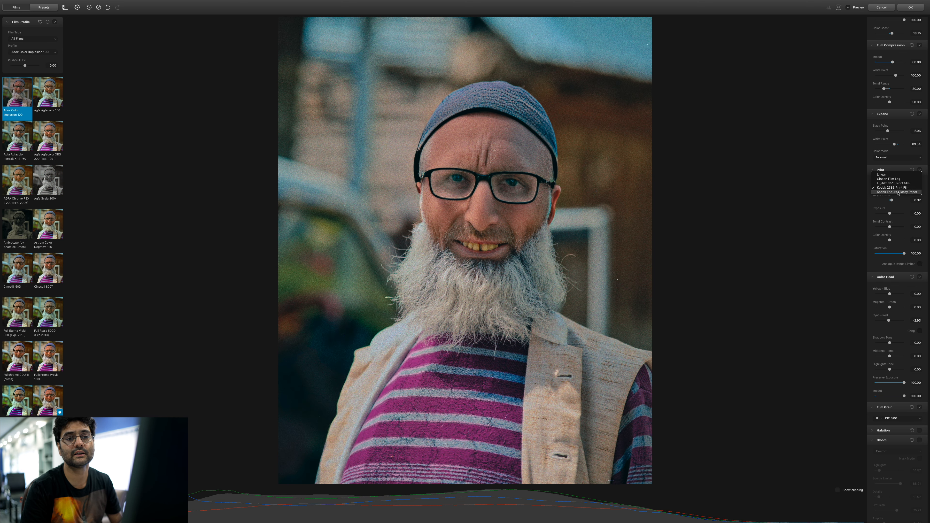
left_click(901, 191)
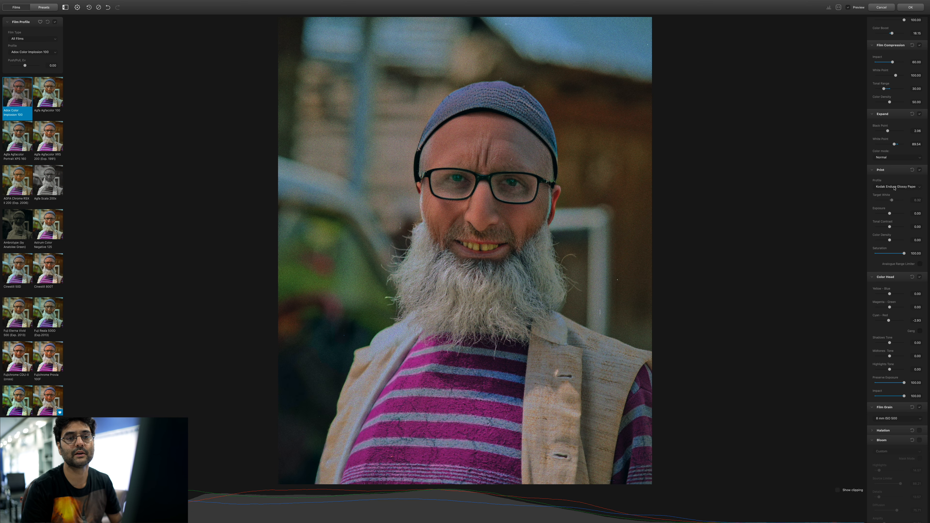
- Try the Kodak 2383 Print Film profile on the portrait again, and return the print profile to Kodak Endura Glossy Paper
left_click(898, 187)
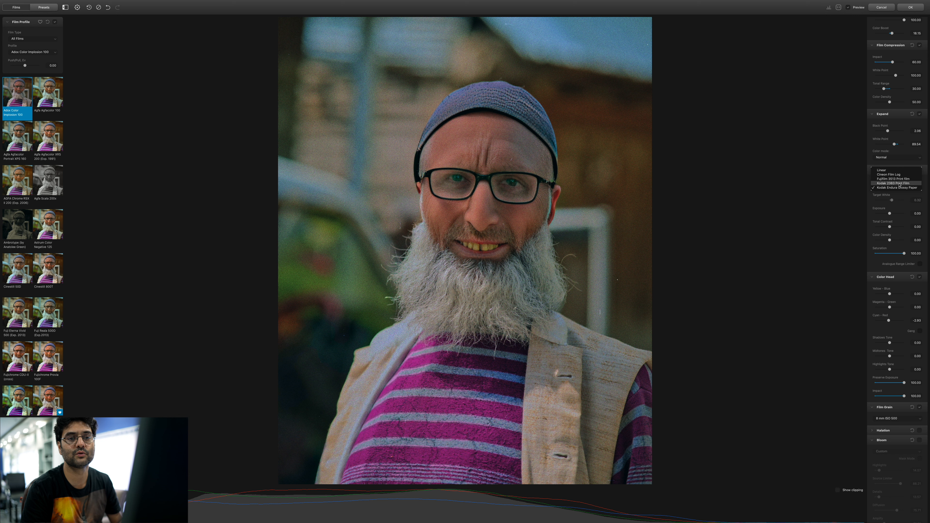
left_click(899, 184)
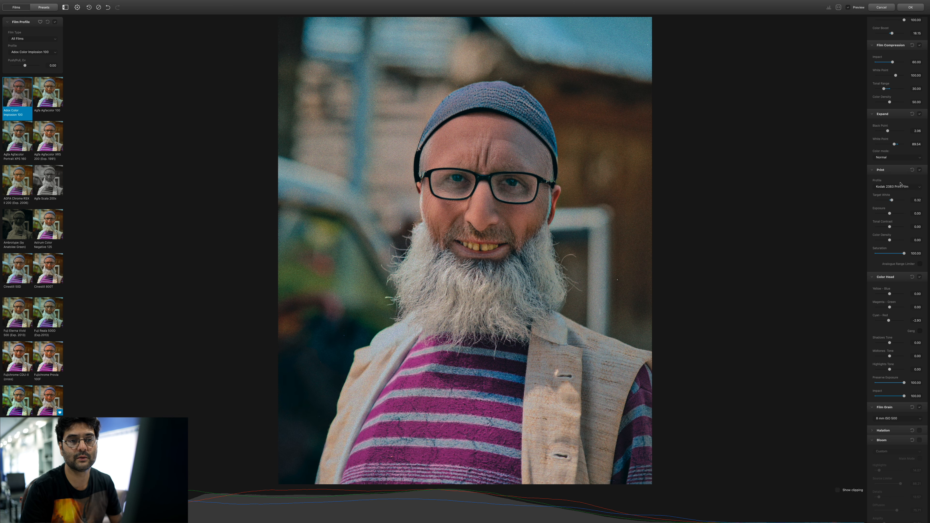
left_click(899, 187)
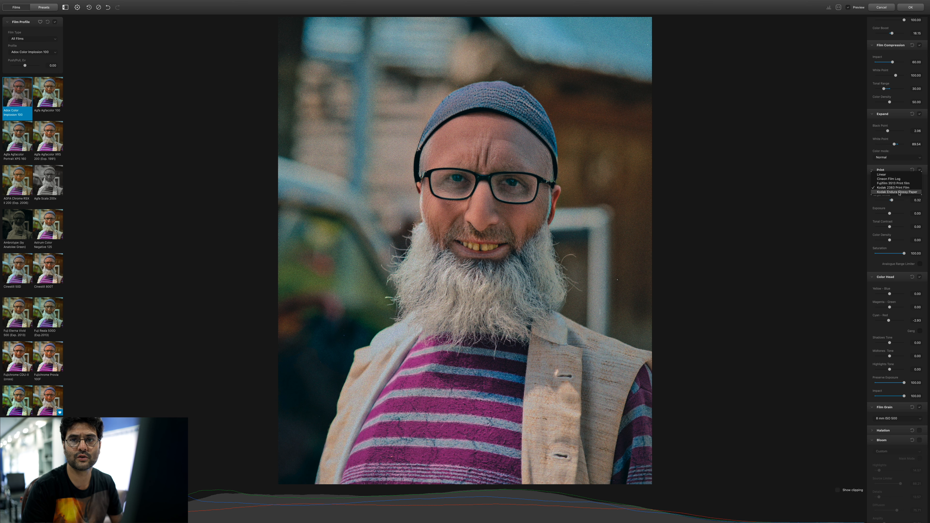
left_click(898, 192)
- Look through the Color Head, Film Grain, Bloom, Film Damage and Vignette settings, and expand the Halation settings
scroll(893, 220, "down", 4)
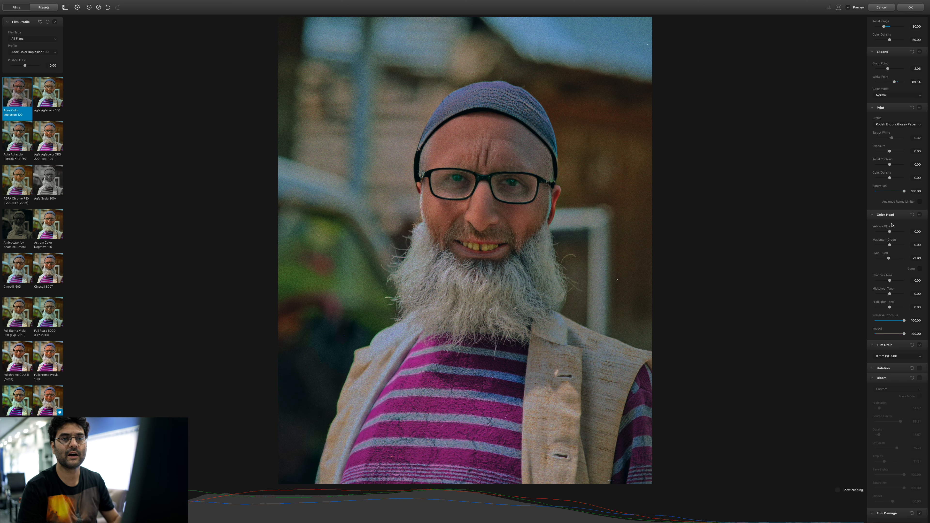
scroll(892, 229, "down", 3)
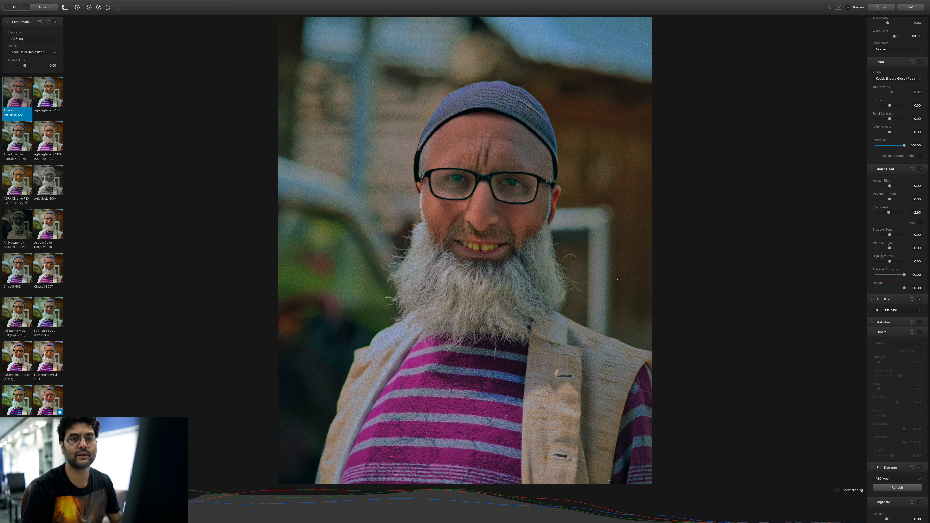
scroll(885, 267, "down", 3)
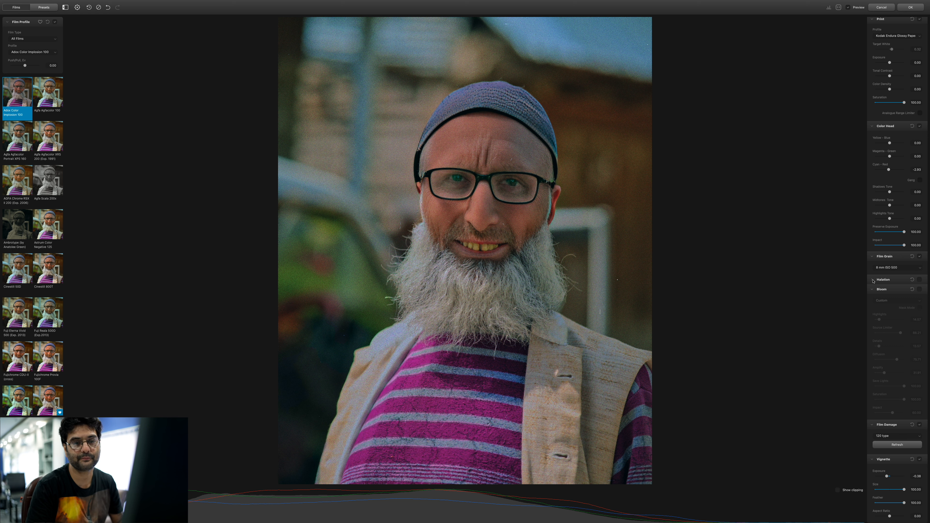
left_click(871, 258)
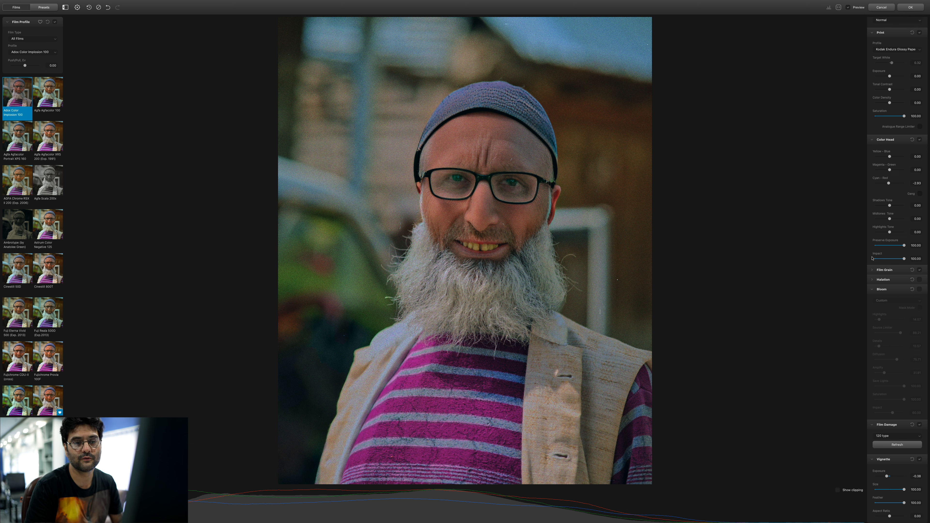
left_click(872, 270)
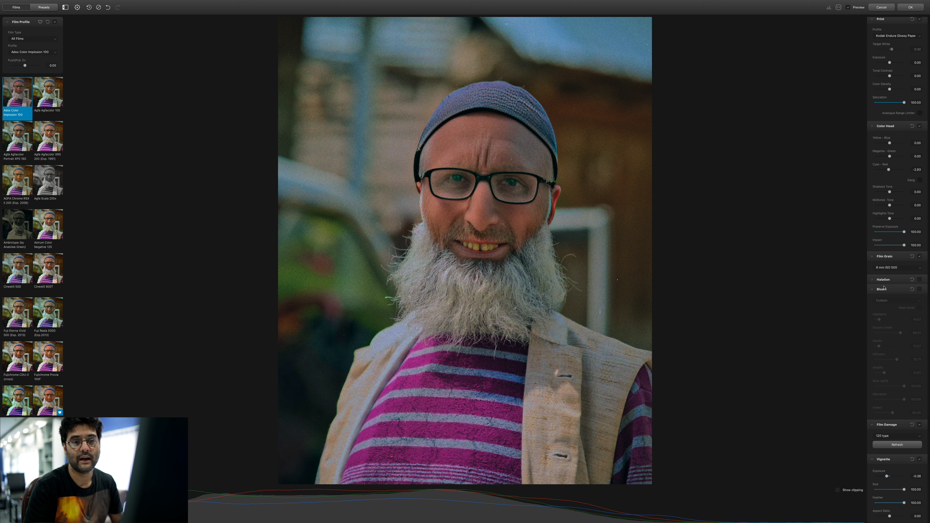
left_click(872, 280)
scroll(874, 413, "down", 5)
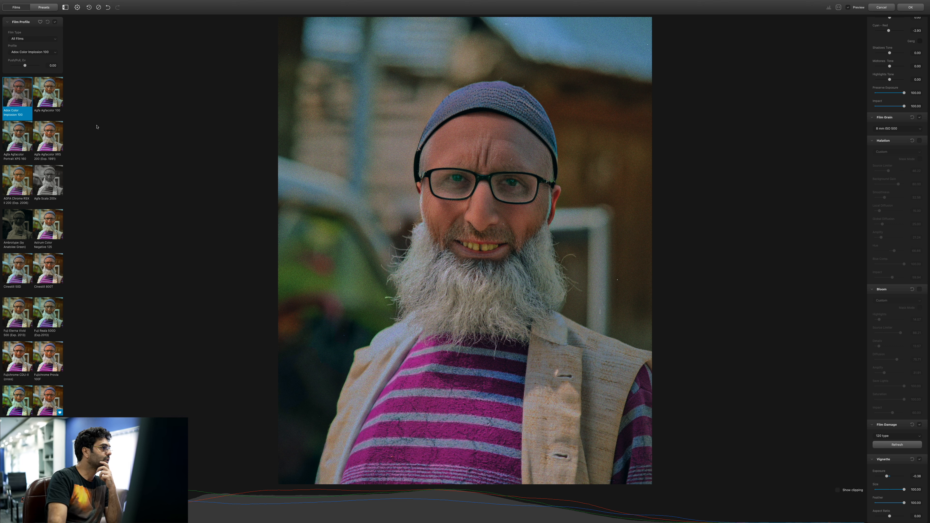
- Apply the Kodak Vision3 500T film profile and compare the portrait with the film profile off and on
scroll(24, 169, "down", 15)
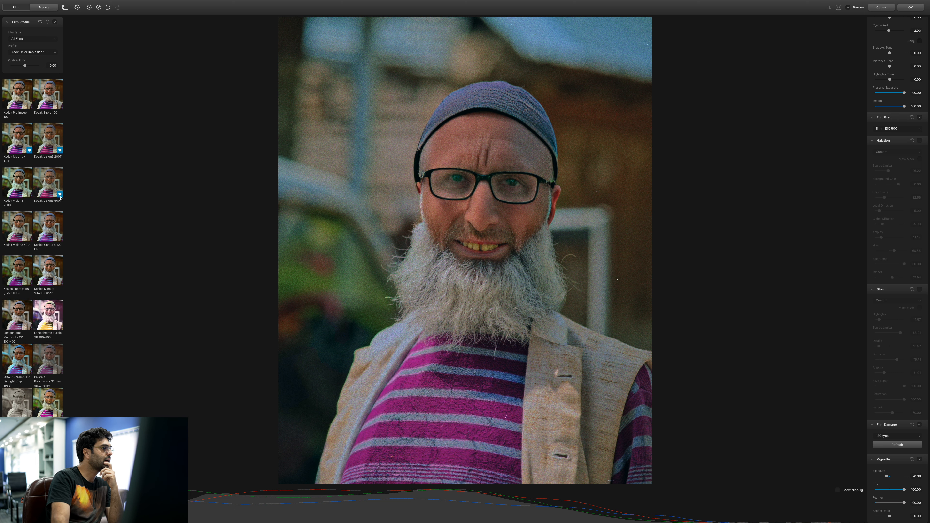
left_click(41, 183)
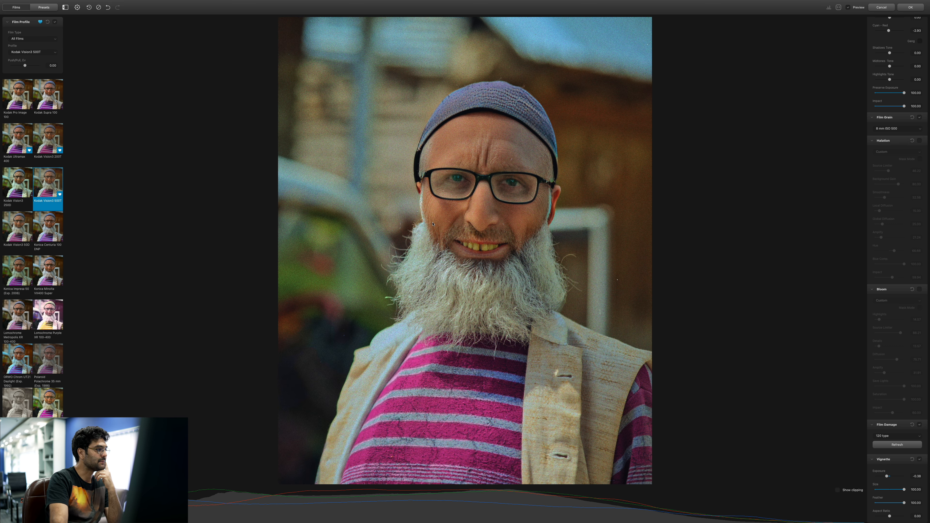
left_click(54, 22)
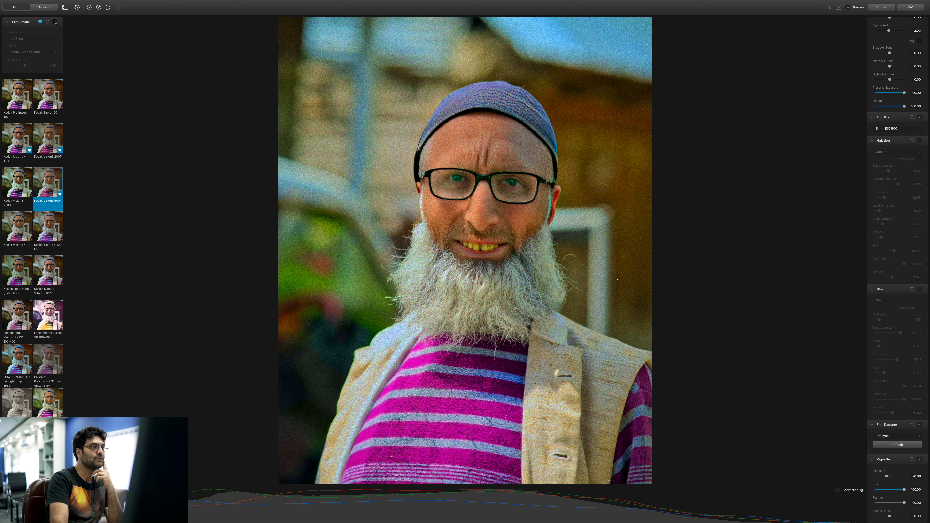
left_click(55, 22)
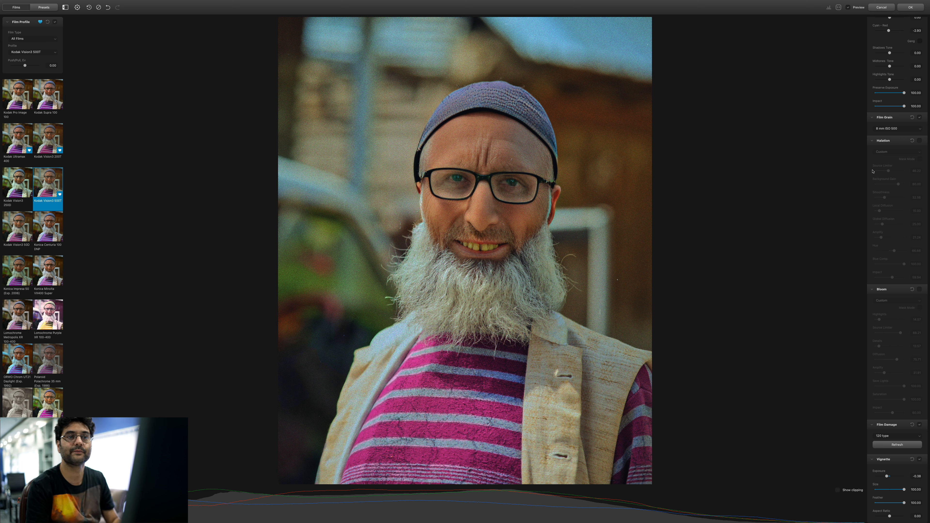
- Set the source's Exposure Compensation to about -0.08, and try cooler and warmer temperature compensation before returning it to 0
scroll(872, 171, "up", 15)
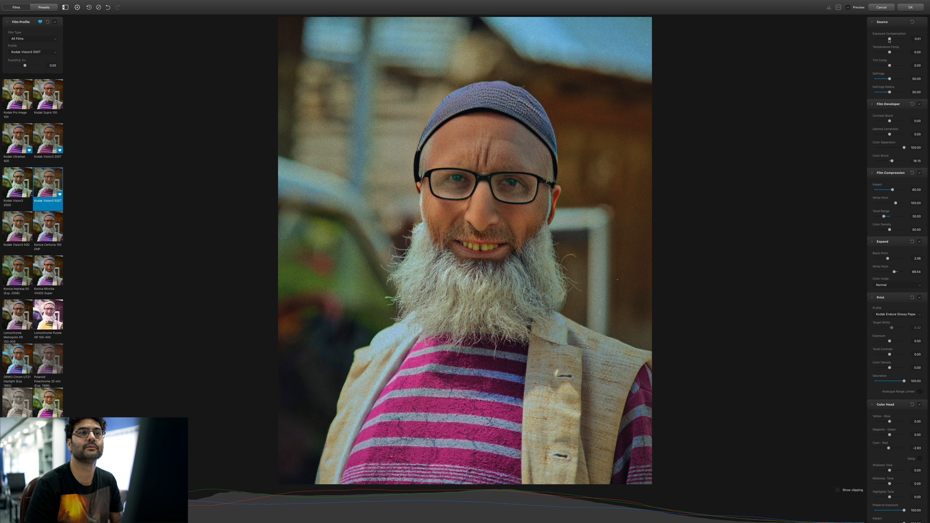
left_click_drag(888, 40, 890, 42)
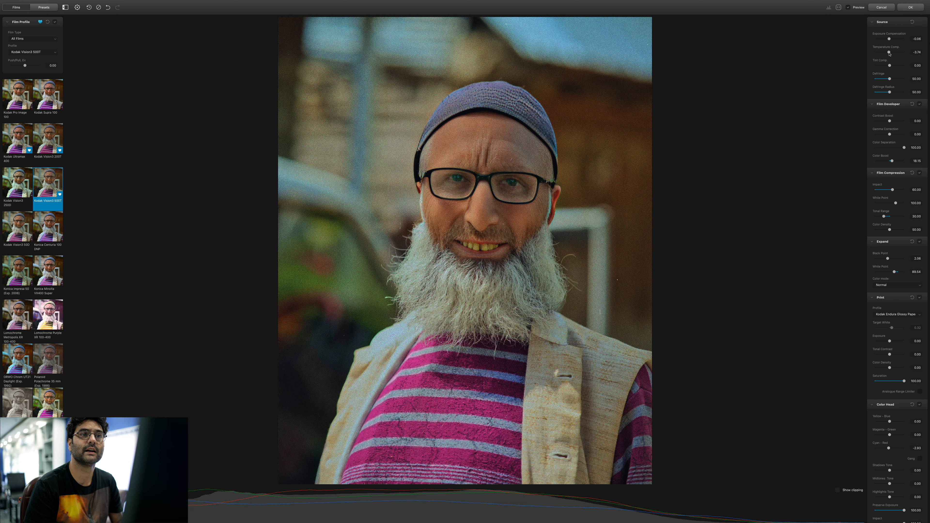
mouse_move(889, 53)
left_mouse_down()
mouse_move(901, 54)
mouse_move(891, 55)
left_mouse_up()
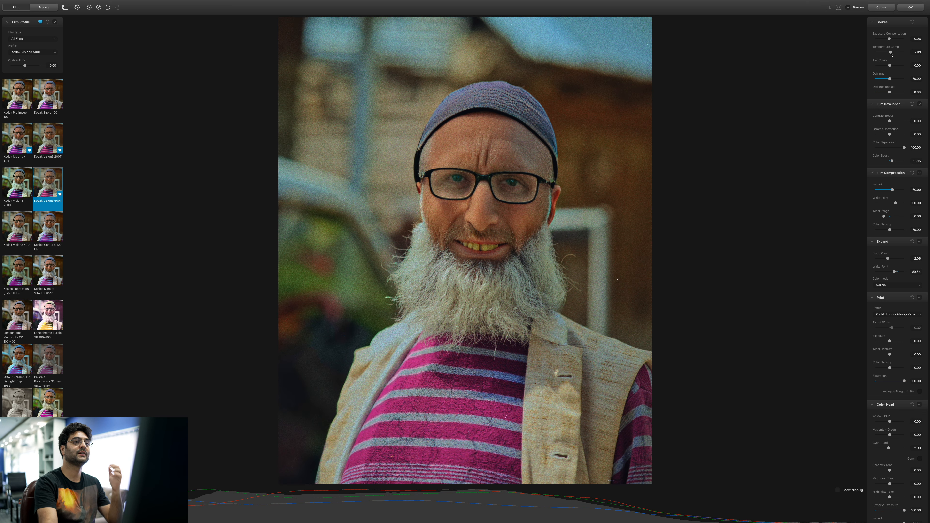
left_click_drag(890, 54, 890, 54)
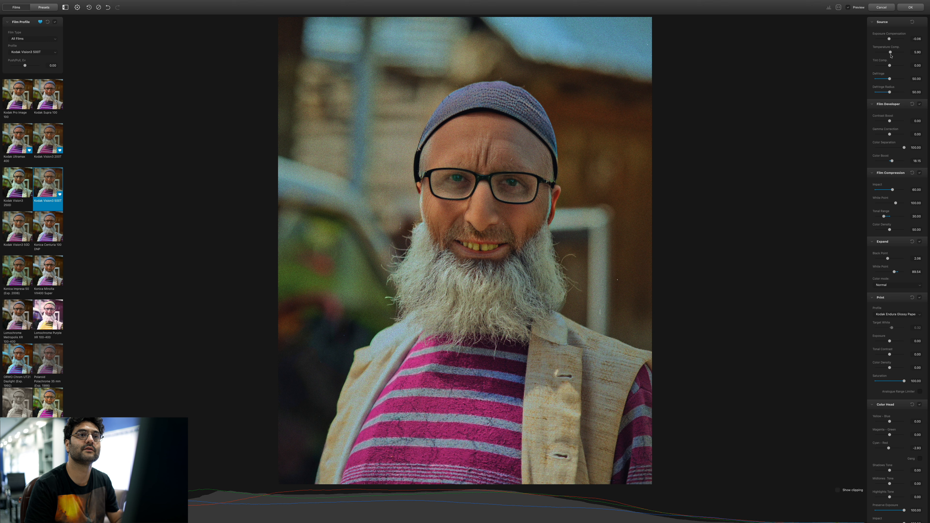
left_click_drag(891, 55, 891, 55)
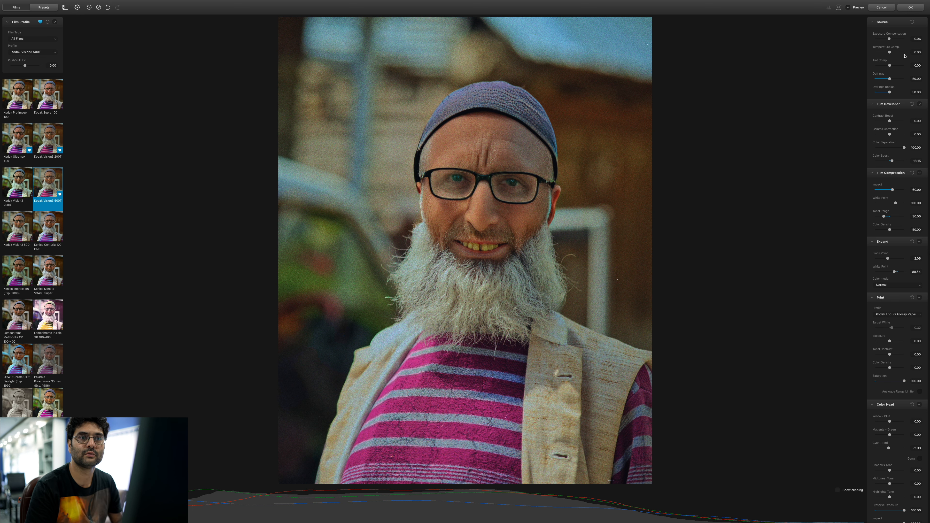
- Check the Film Developer effect off and on, and raise its Color Boost to about 23.8 with Contrast Boost at 0
scroll(879, 112, "down", 1)
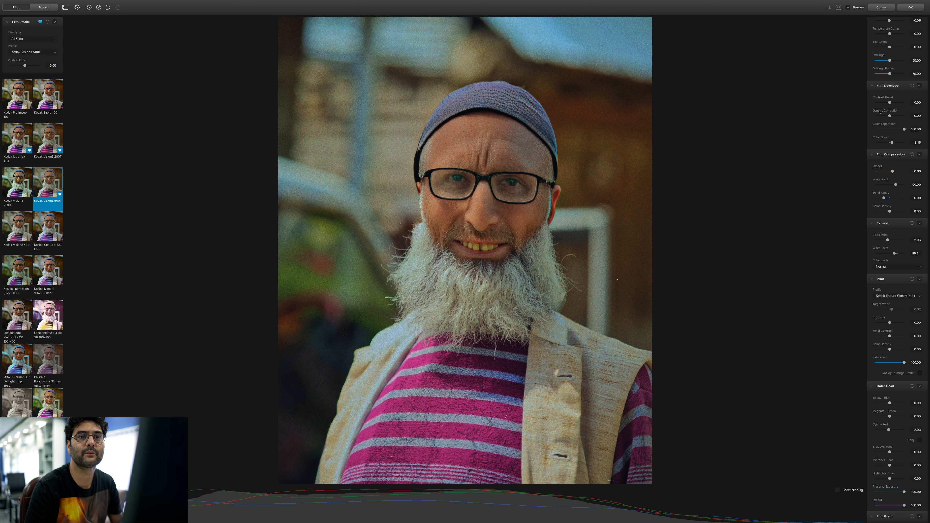
left_click(919, 86)
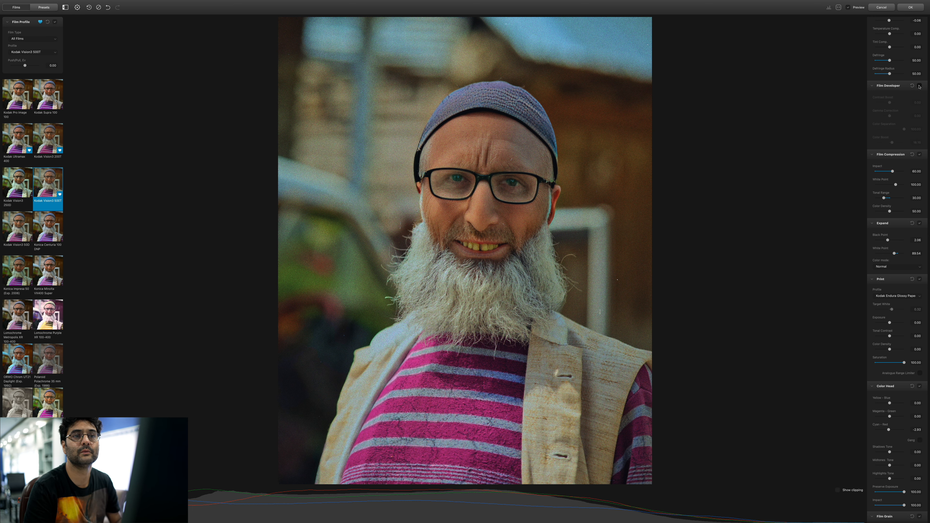
left_click(919, 86)
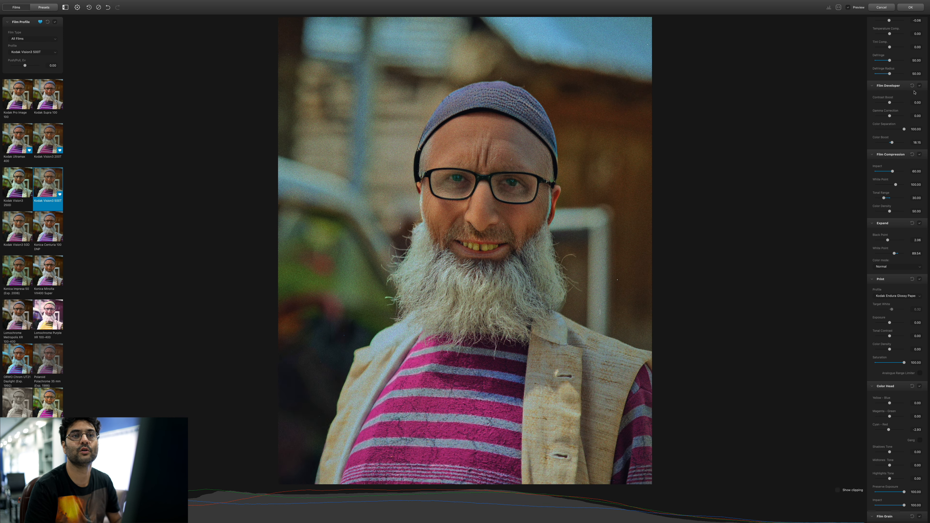
left_click_drag(886, 103, 892, 104)
double_click(891, 102)
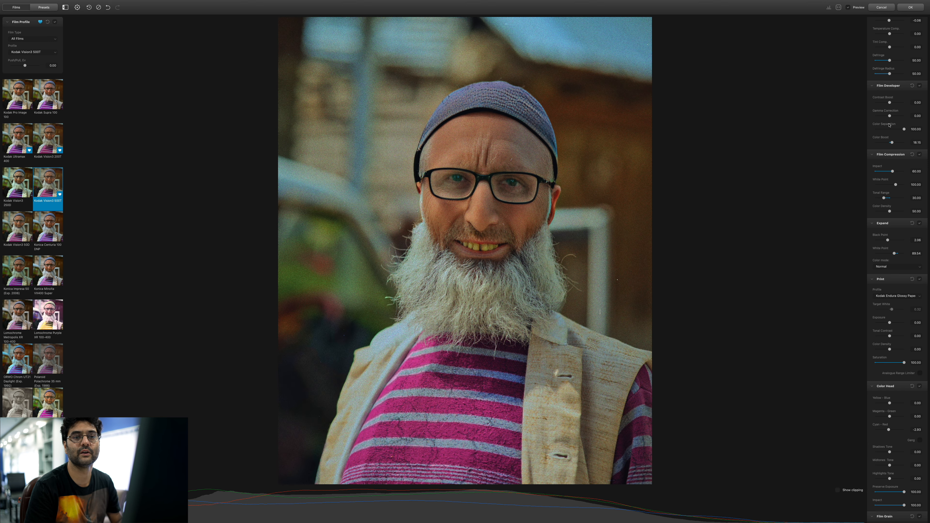
left_click_drag(891, 142, 895, 144)
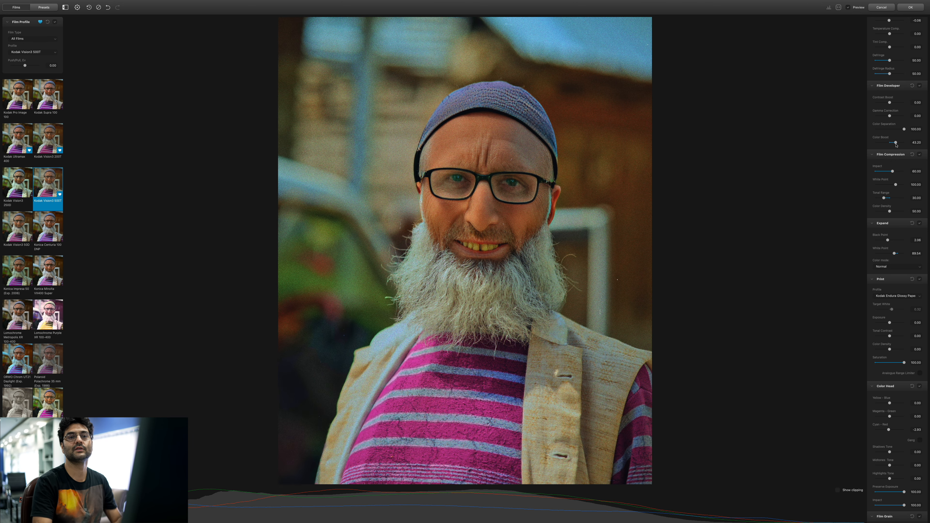
left_click_drag(895, 144, 890, 147)
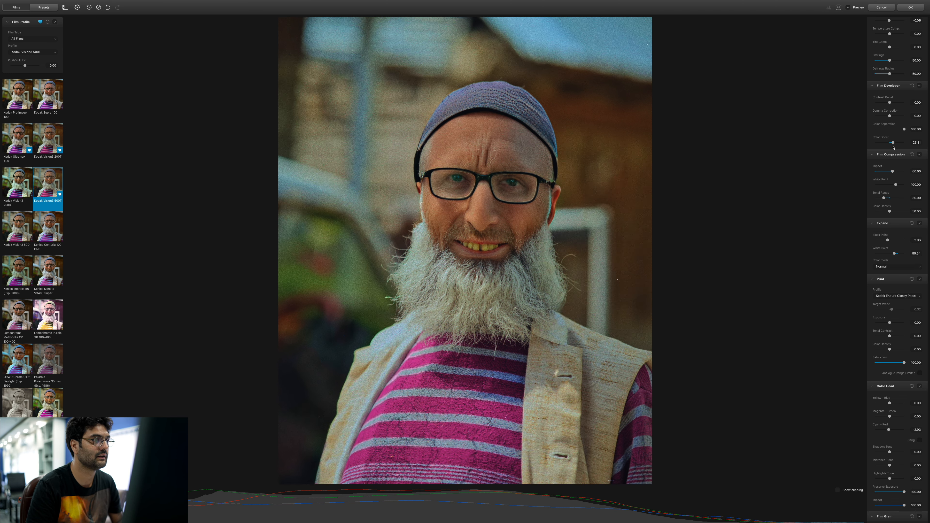
- Compare the portrait several times with Film Compression off and on, leaving it enabled
scroll(891, 168, "down", 2)
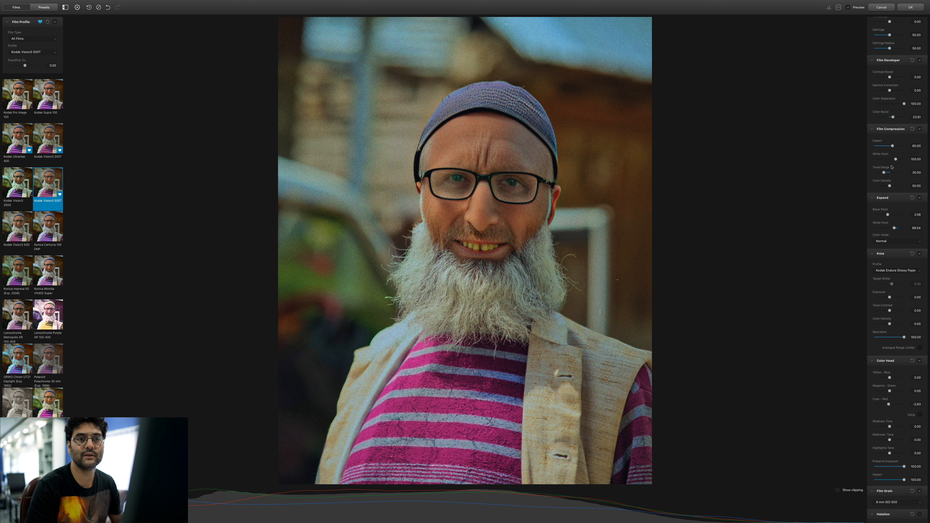
left_click(920, 129)
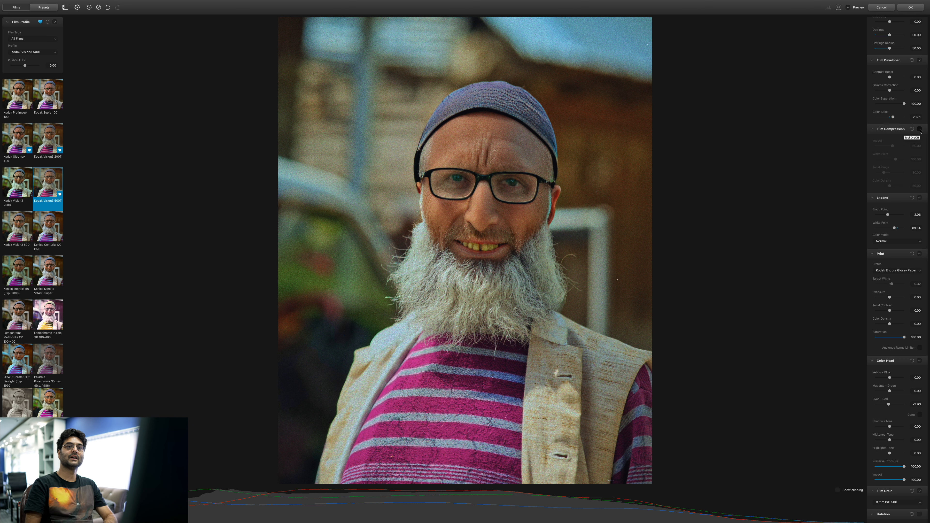
left_click(919, 129)
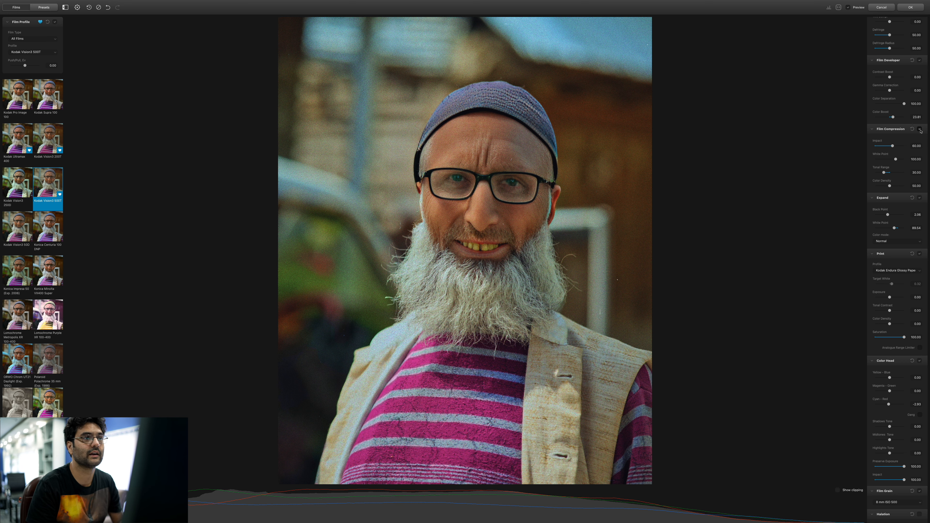
left_click(920, 129)
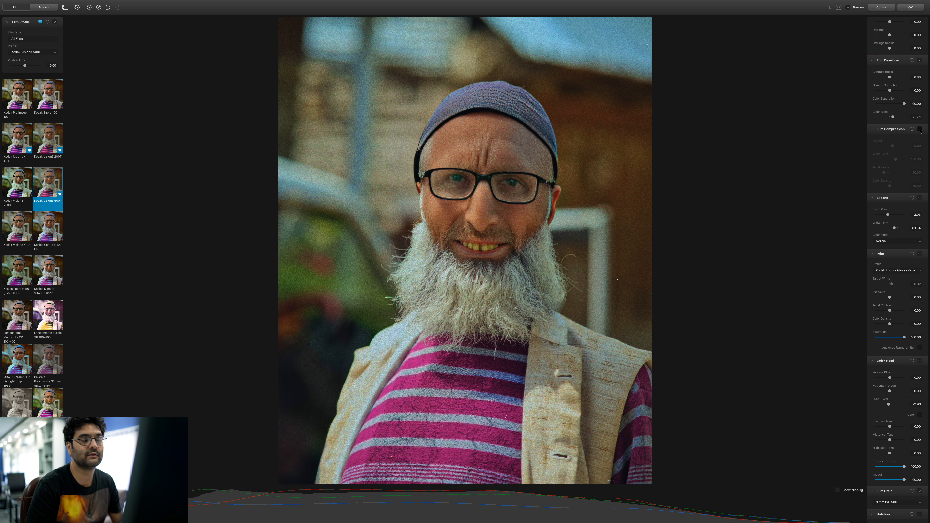
left_click(920, 129)
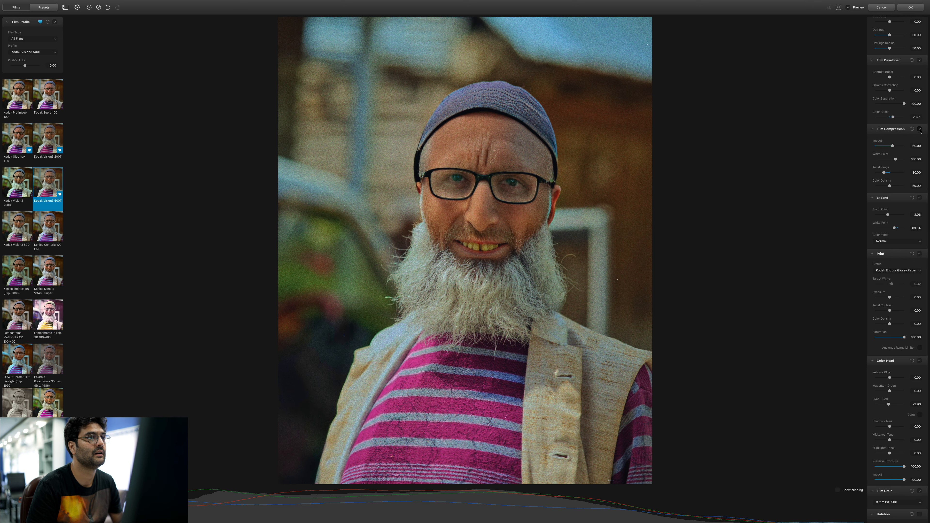
left_click(919, 129)
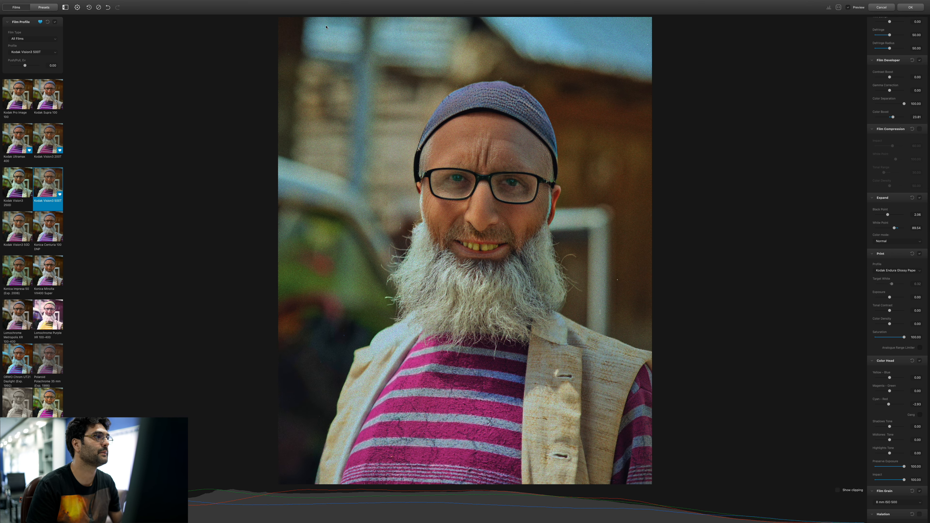
left_click(919, 129)
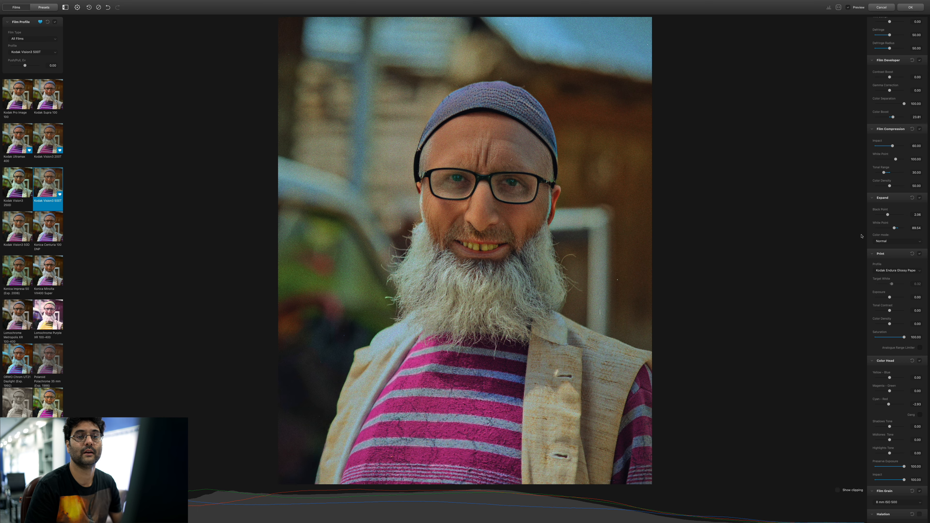
- Compare the Expand effect off and on, and raise its Black Point to about 5.9
scroll(878, 209, "down", 2)
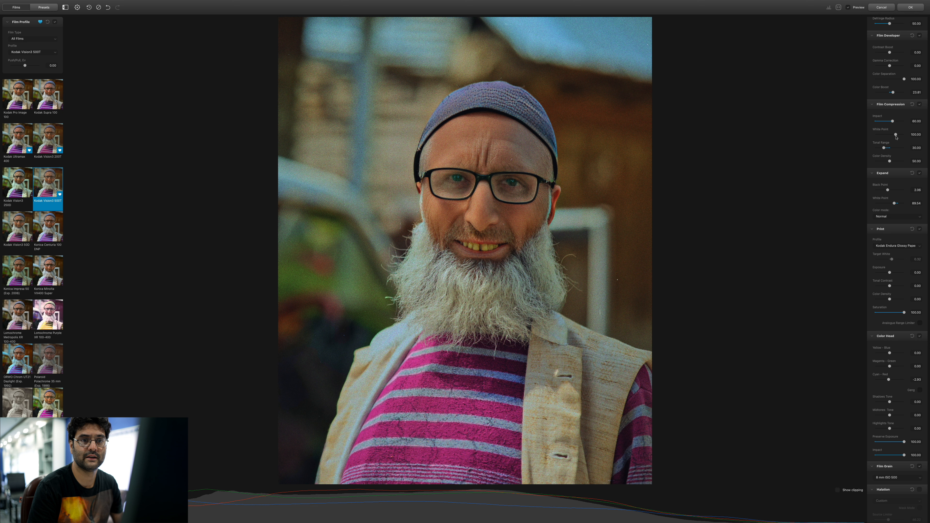
left_click(919, 173)
left_click(920, 173)
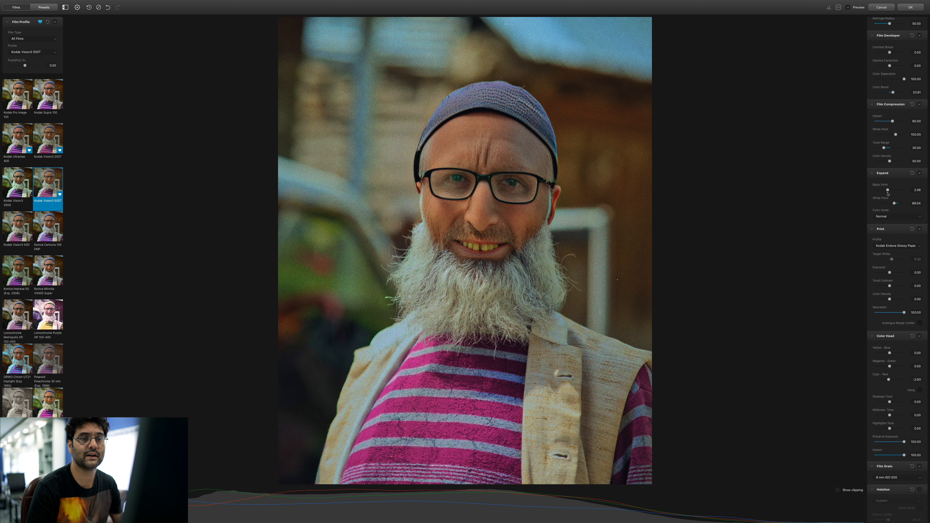
left_click_drag(886, 191, 892, 193)
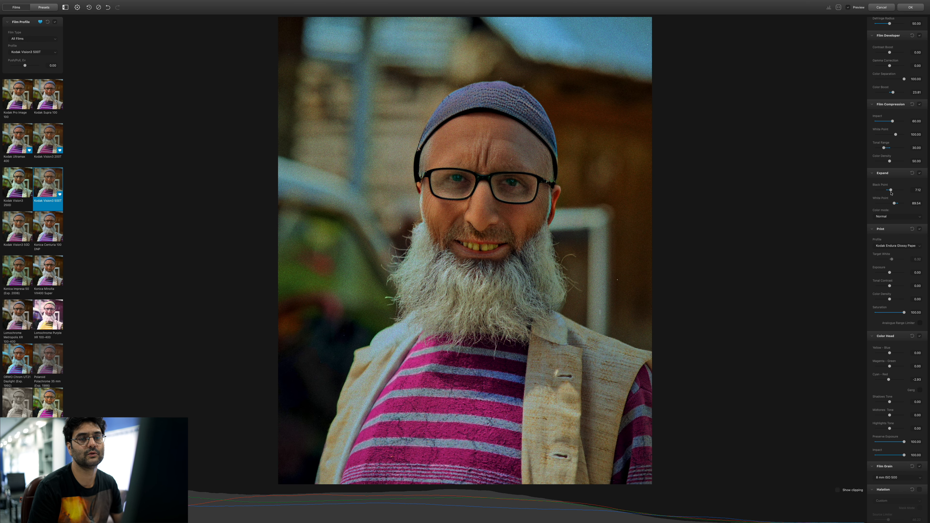
left_click_drag(891, 193, 890, 193)
scroll(890, 207, "down", 4)
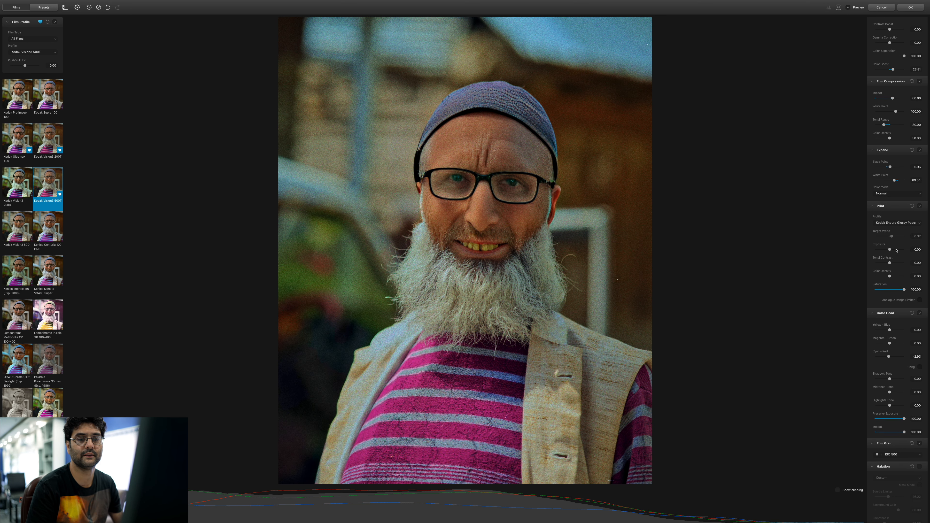
- Try the Kodak 2383 and Fujifilm 3513 print film profiles for the Print effect before returning to Kodak Endura Glossy Paper
left_click(897, 180)
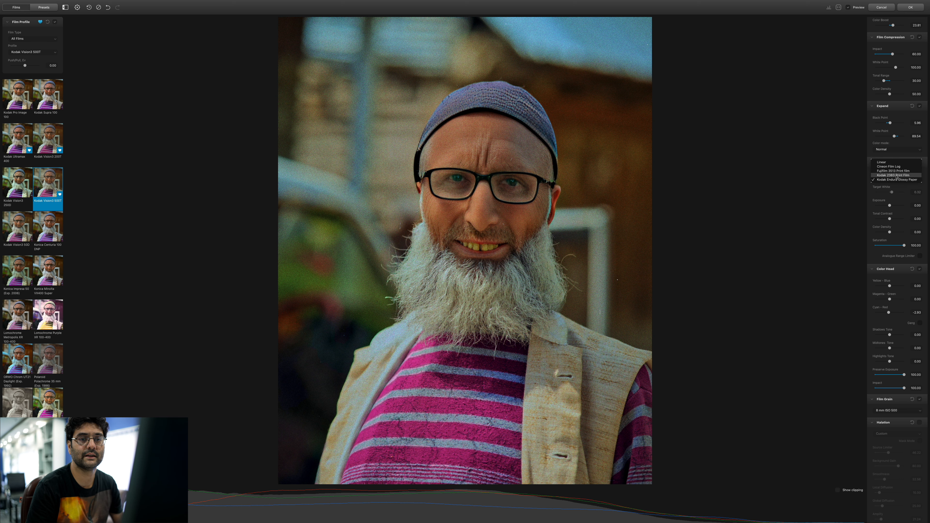
left_click(897, 175)
left_click(897, 180)
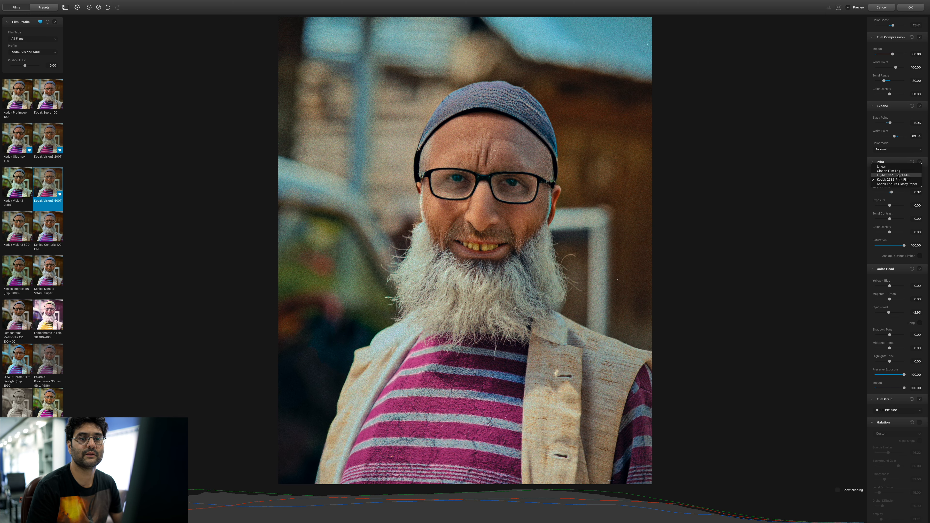
left_click(896, 179)
left_click(896, 179)
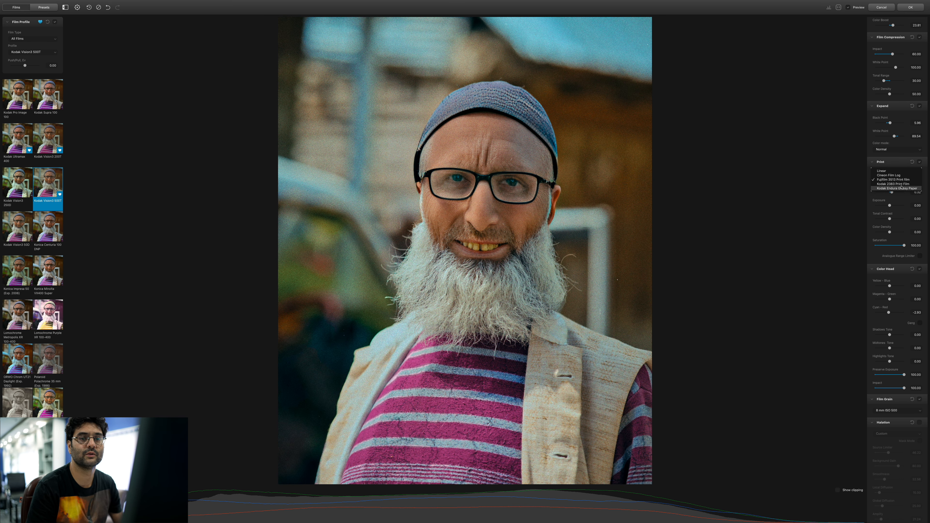
left_click(901, 222)
- Compare the portrait with the Film Grain effect off and on, leaving it enabled
scroll(901, 221, "down", 3)
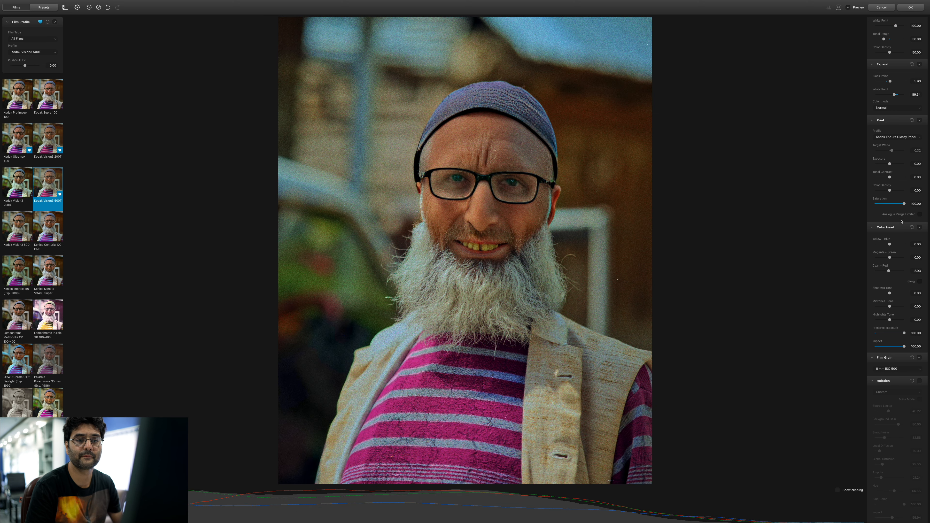
scroll(900, 221, "down", 10)
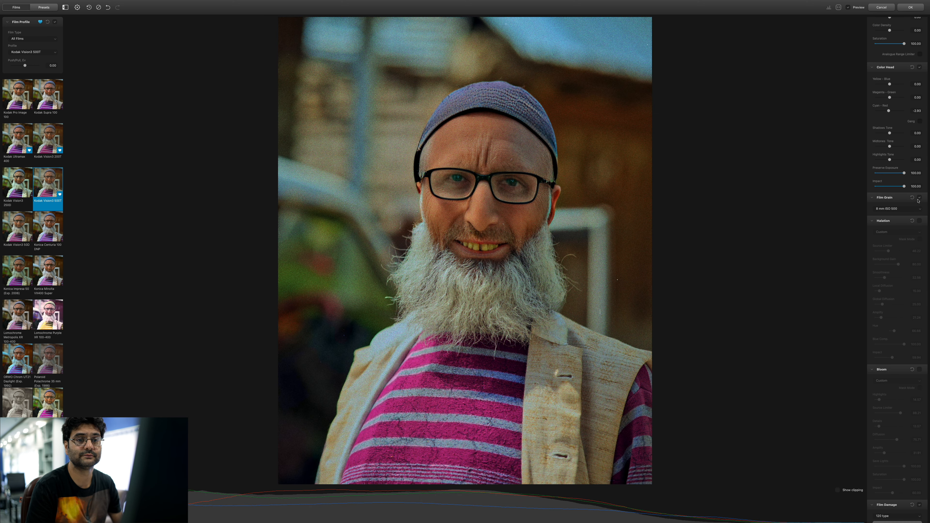
left_click(918, 198)
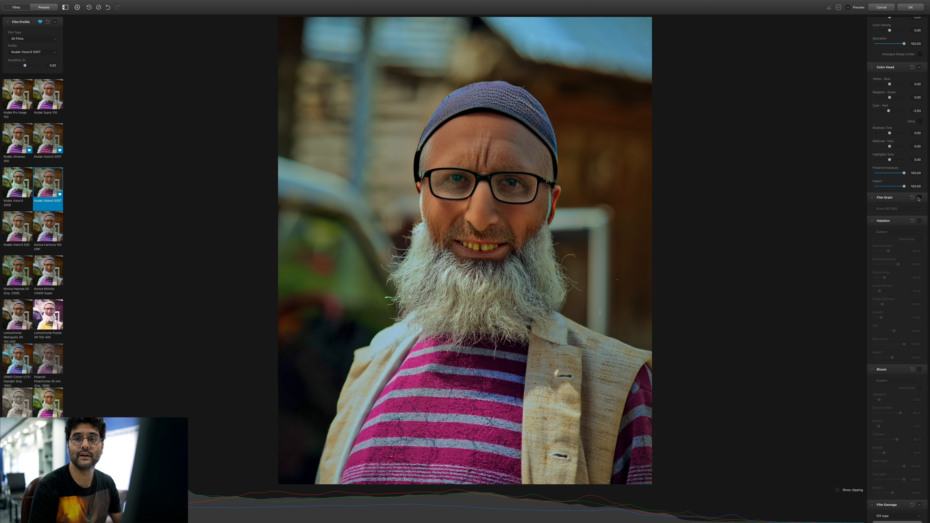
left_click(918, 198)
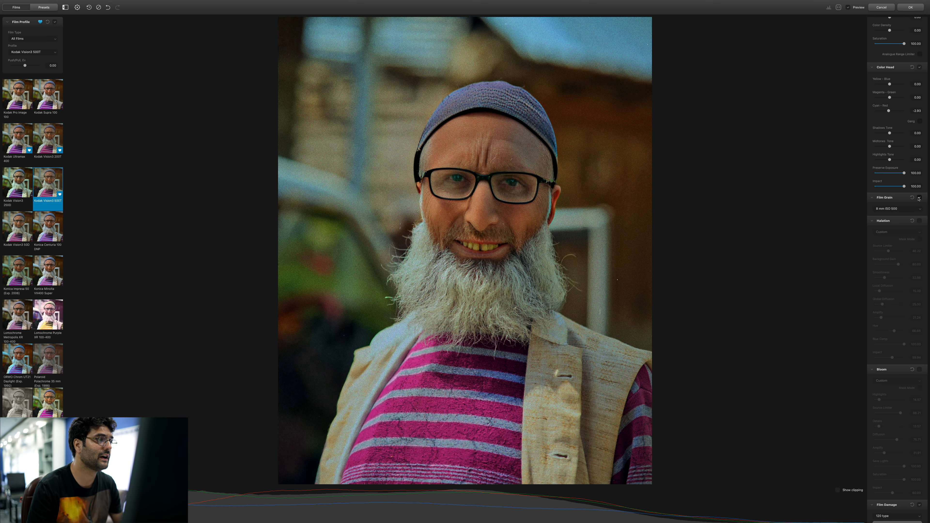
- Try the 8 mm ISO 250, 8 mm ISO 50 and 16 mm ISO 50 film grain presets before returning to 8 mm ISO 500
left_click(891, 208)
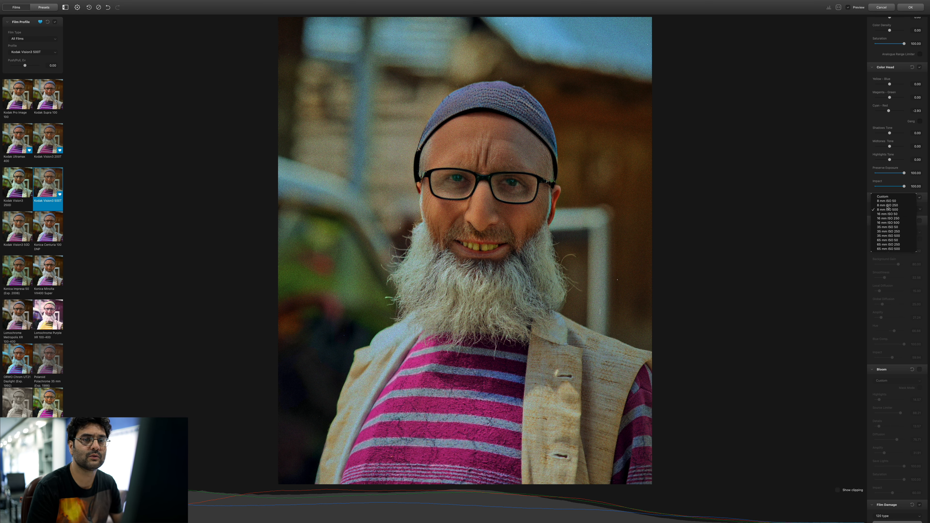
left_click(887, 206)
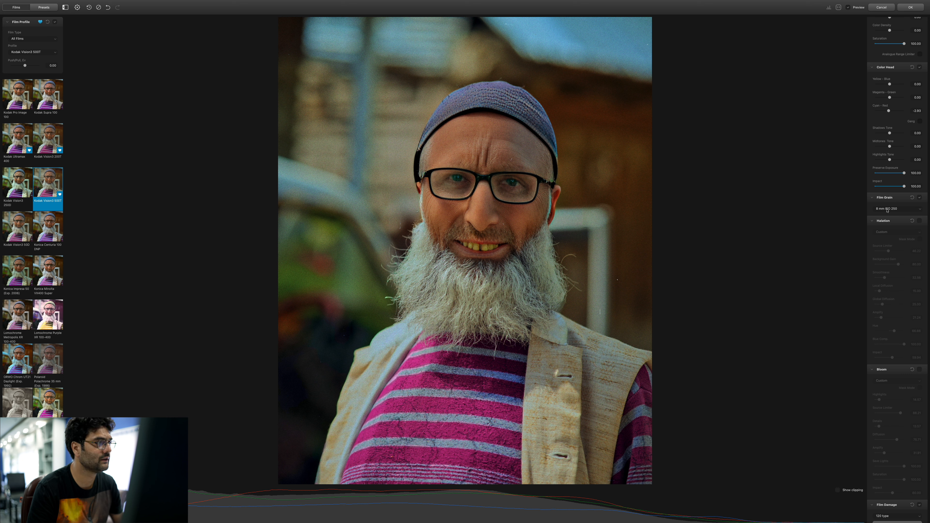
left_click(888, 210)
left_click(888, 205)
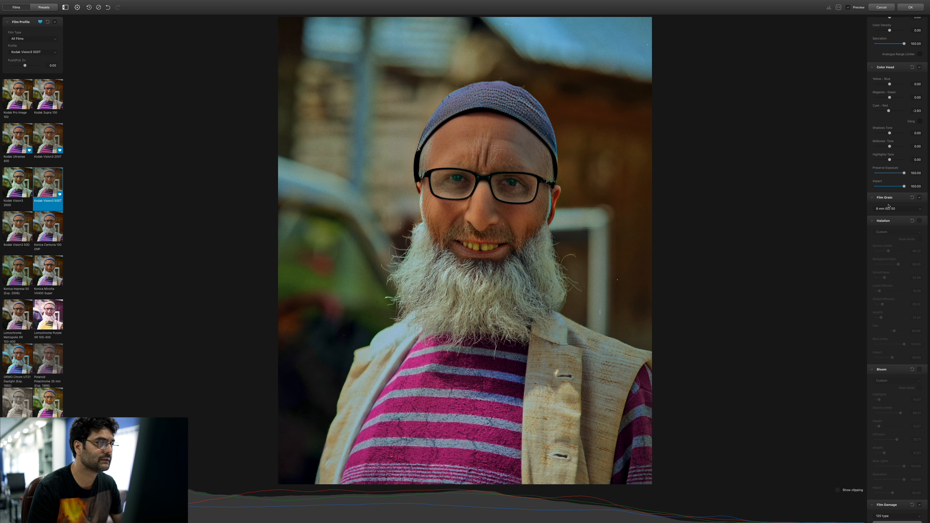
left_click(890, 209)
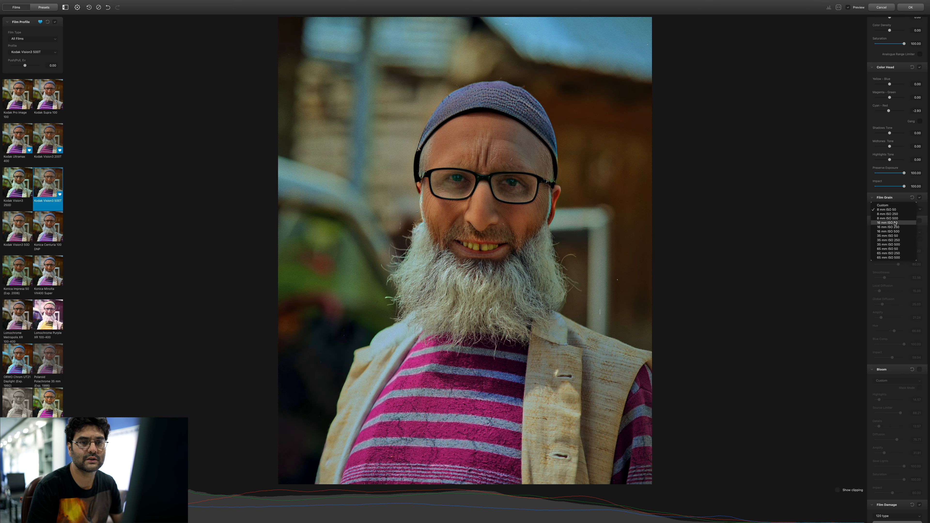
left_click(894, 223)
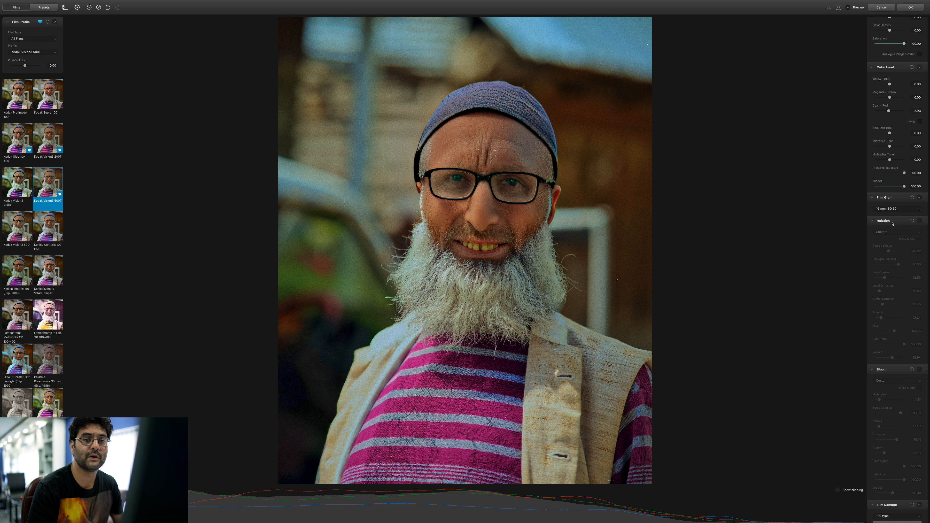
left_click(893, 209)
left_click(893, 207)
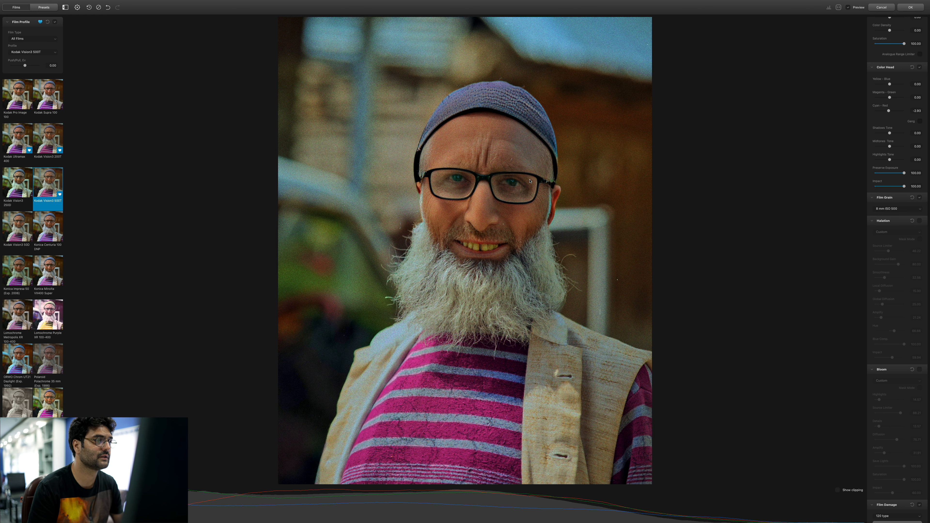
- Preview the Halation and Bloom effects on the portrait, leaving both disabled
left_click(919, 222)
left_click(920, 222)
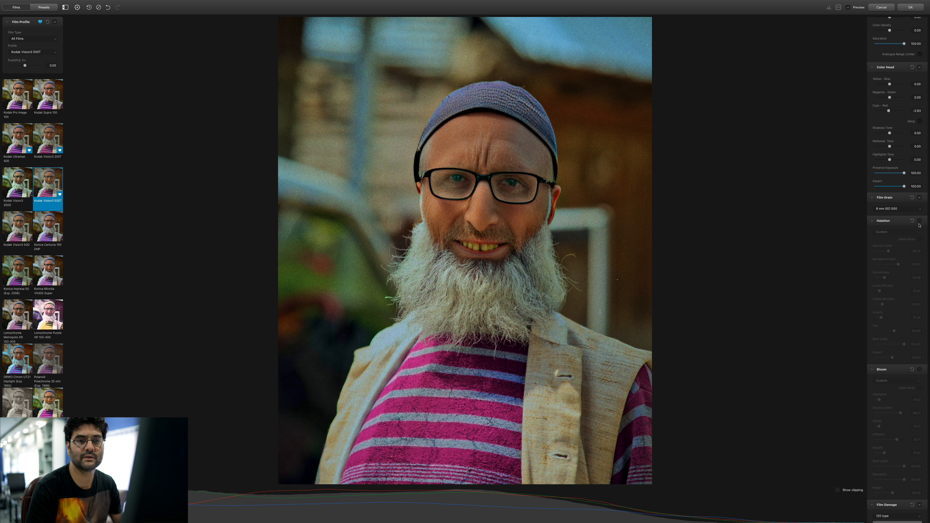
scroll(894, 258, "down", 3)
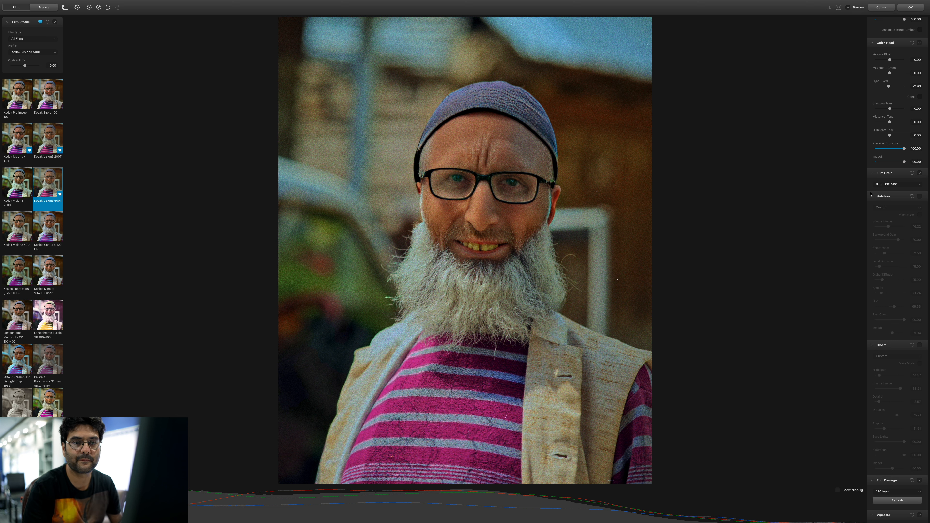
left_click(921, 347)
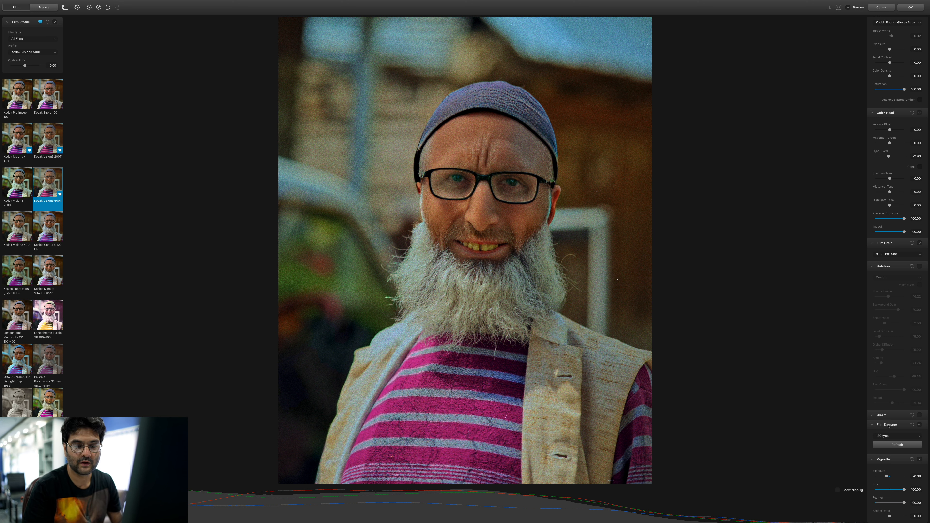
left_click(873, 415)
scroll(907, 330, "down", 3)
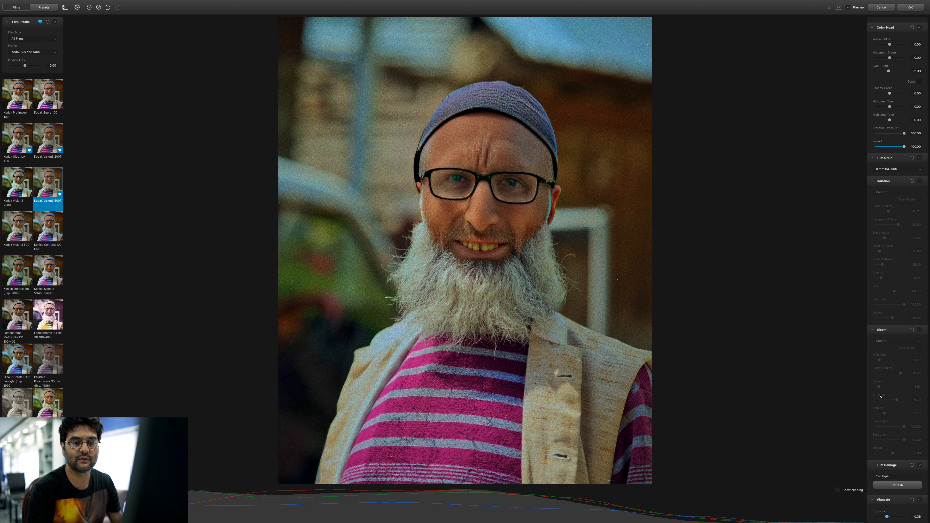
left_click(919, 299)
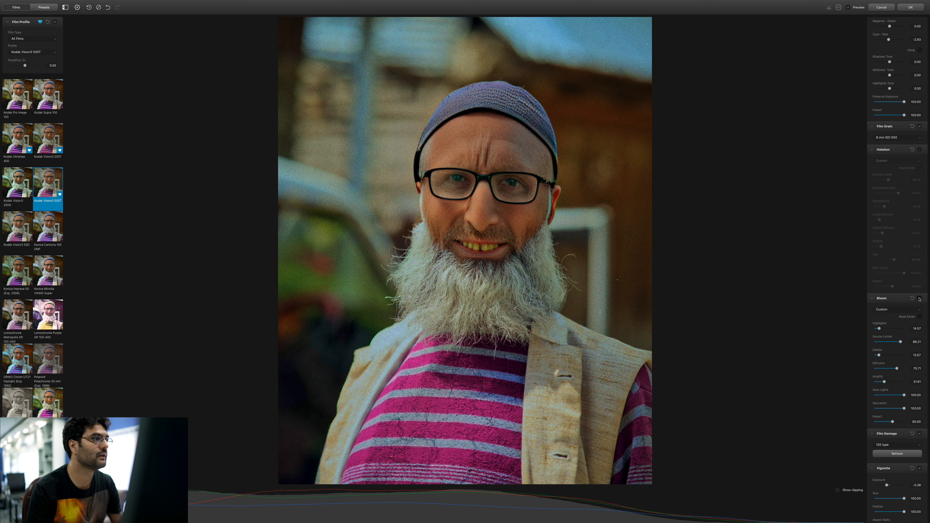
left_click(919, 299)
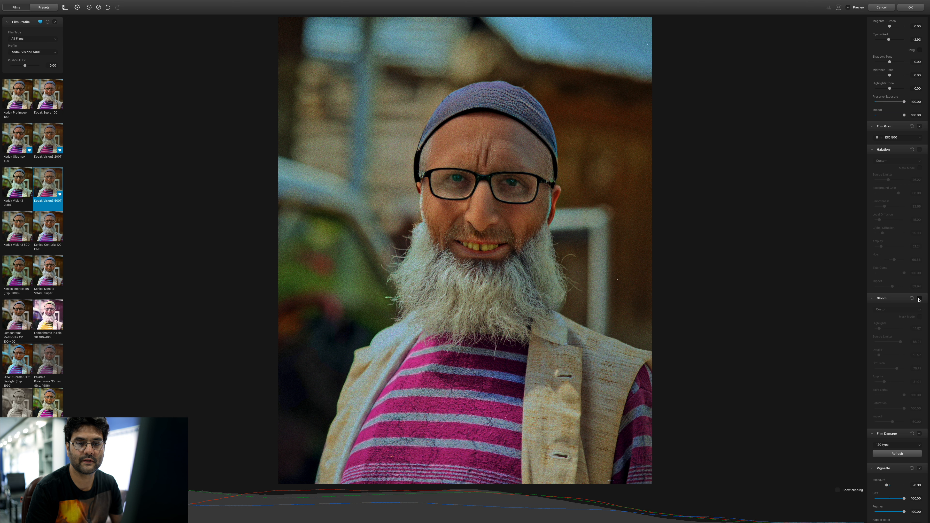
scroll(893, 369, "down", 1)
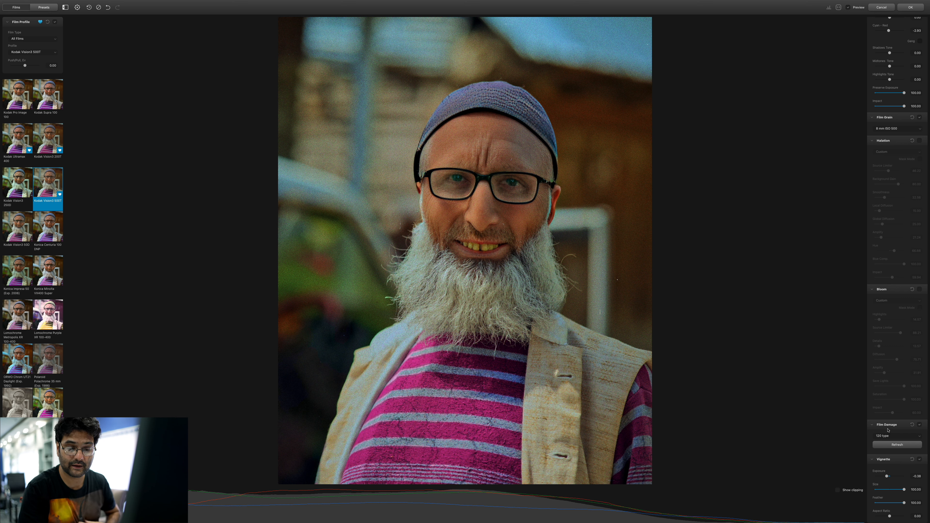
- Set the Film Damage type to 35 mm Full Frame and inspect the scratches and dust close up on the portrait
left_click(892, 435)
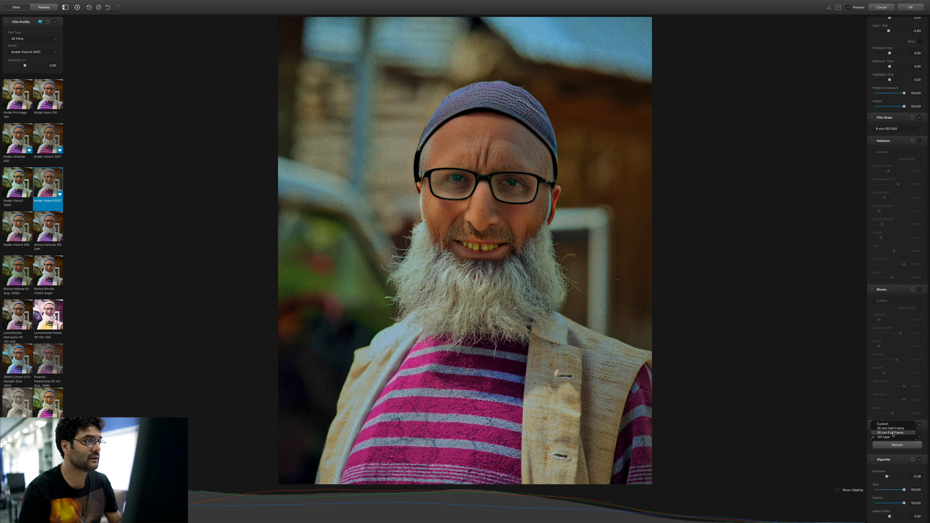
left_click(892, 432)
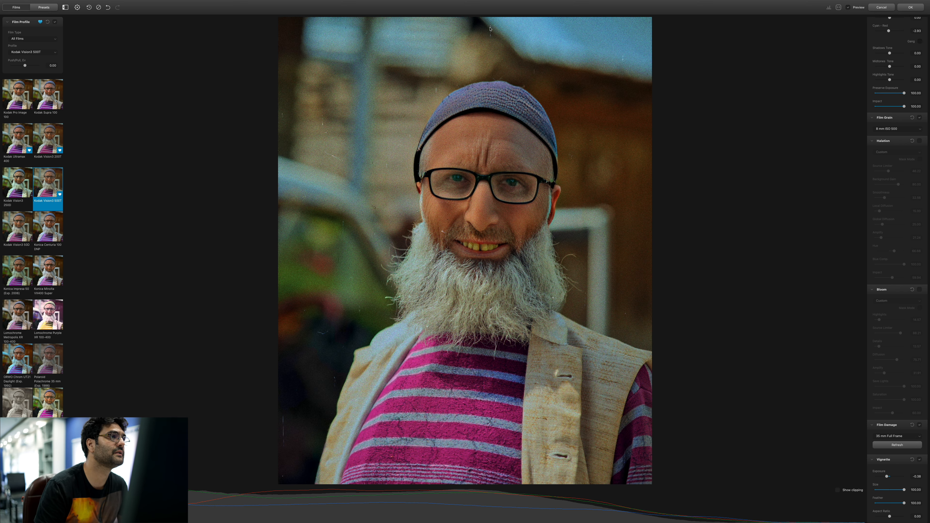
left_click(506, 71)
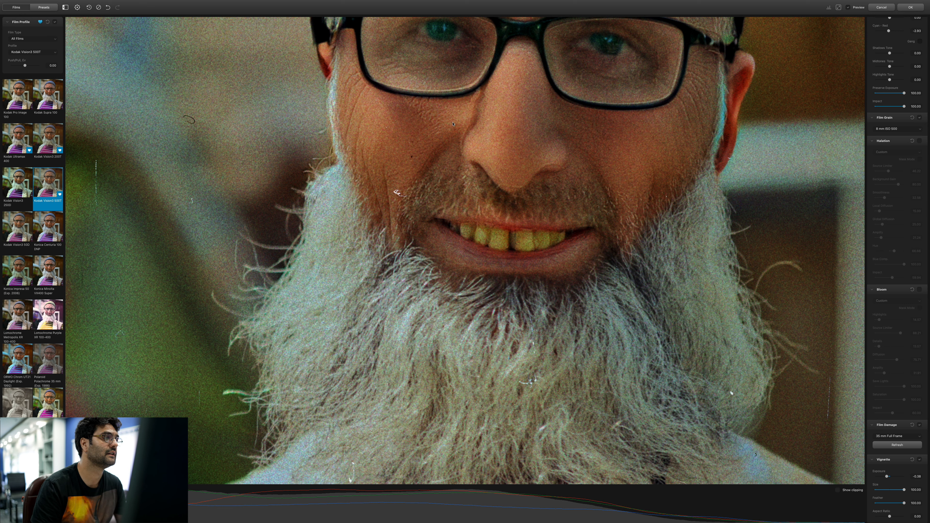
left_click_drag(120, 115, 258, 215)
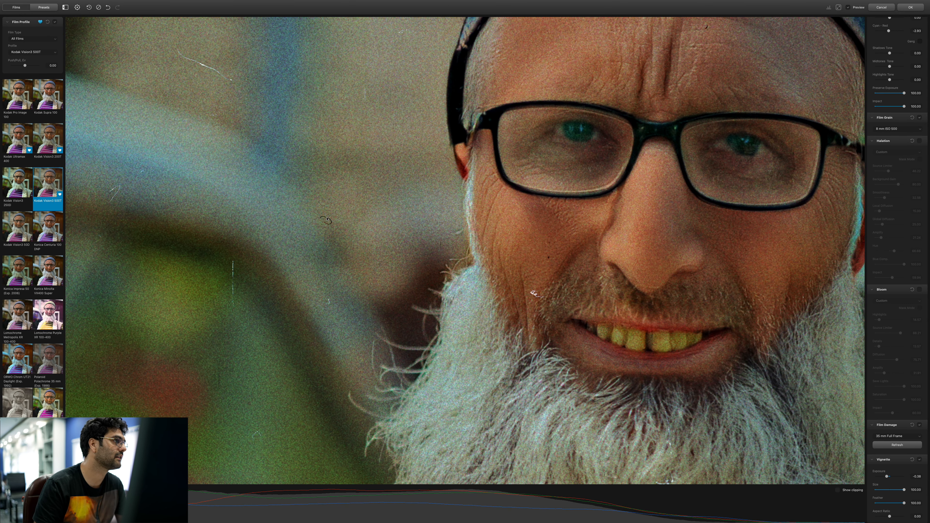
left_click(555, 152)
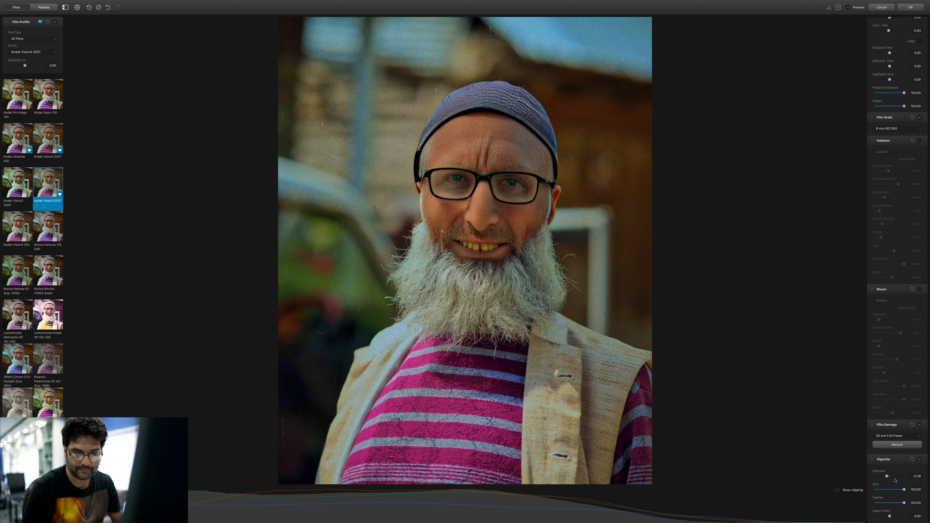
- Compare the Vignette off and on, lower its Exposure to about -0.6, and apply the film look
left_click(919, 460)
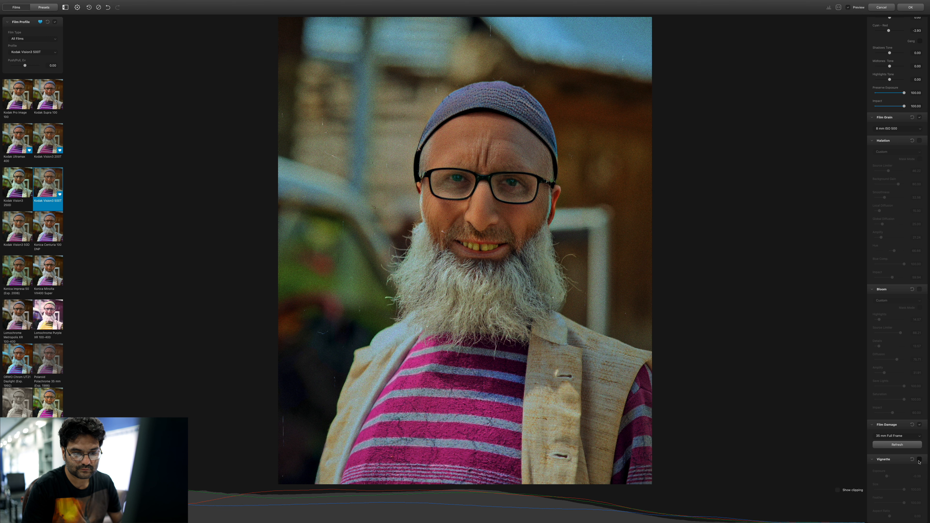
left_click(919, 460)
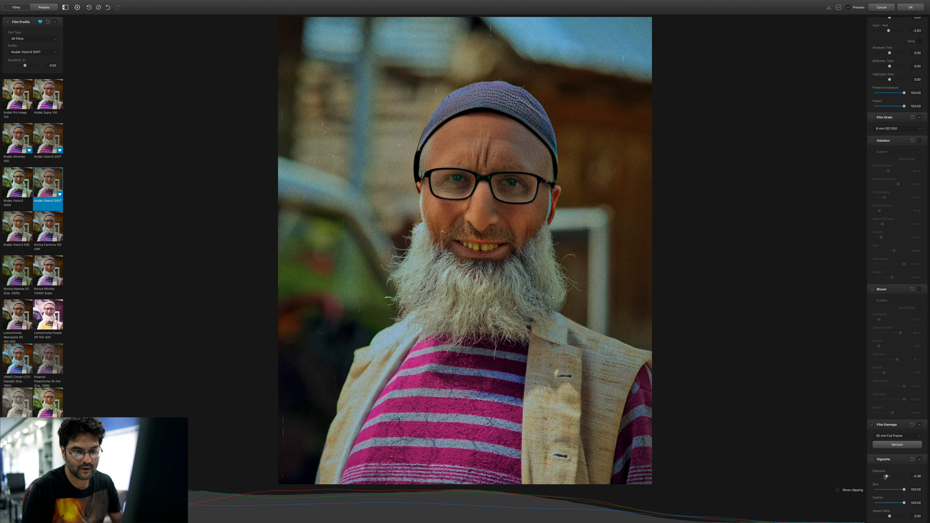
left_click_drag(885, 476, 885, 476)
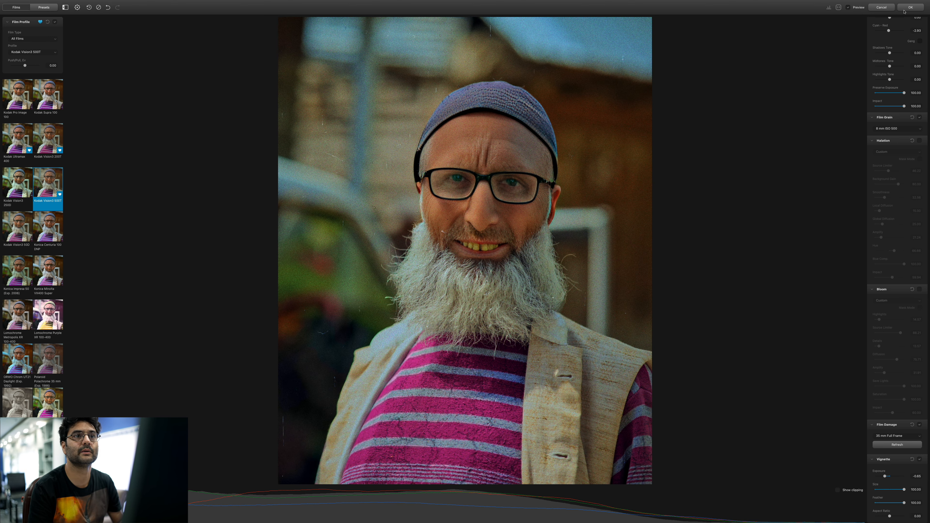
left_click(915, 8)
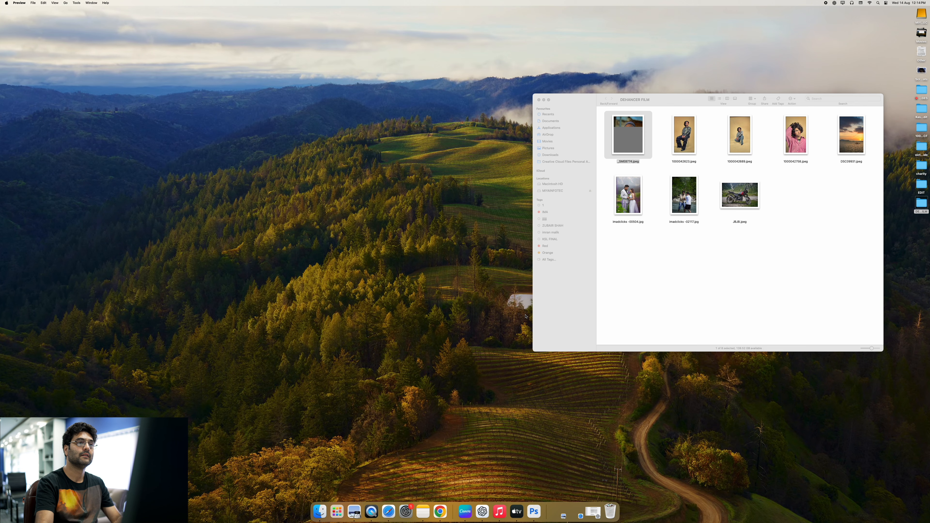
- Open the edited _SME8774.jpeg full screen in Preview and examine its grain and film damage up close and as a whole
double_click(629, 155)
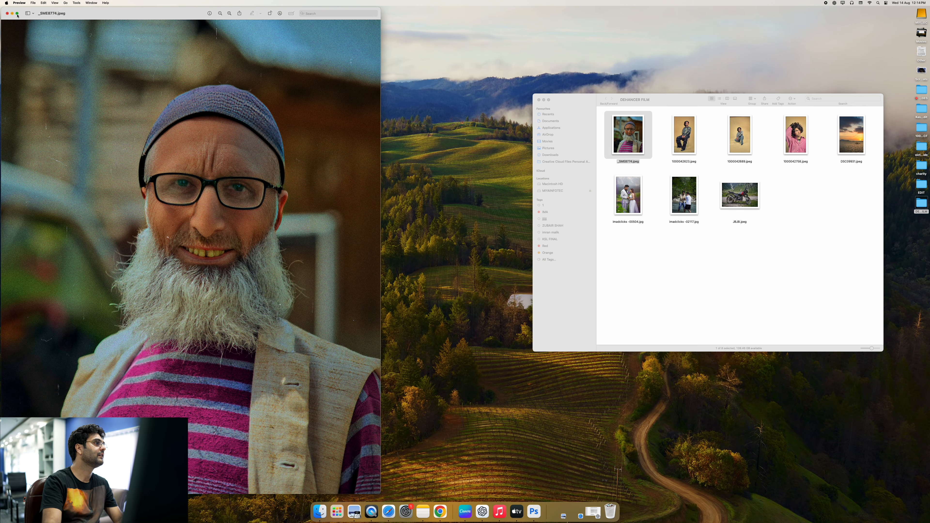
left_click(17, 13)
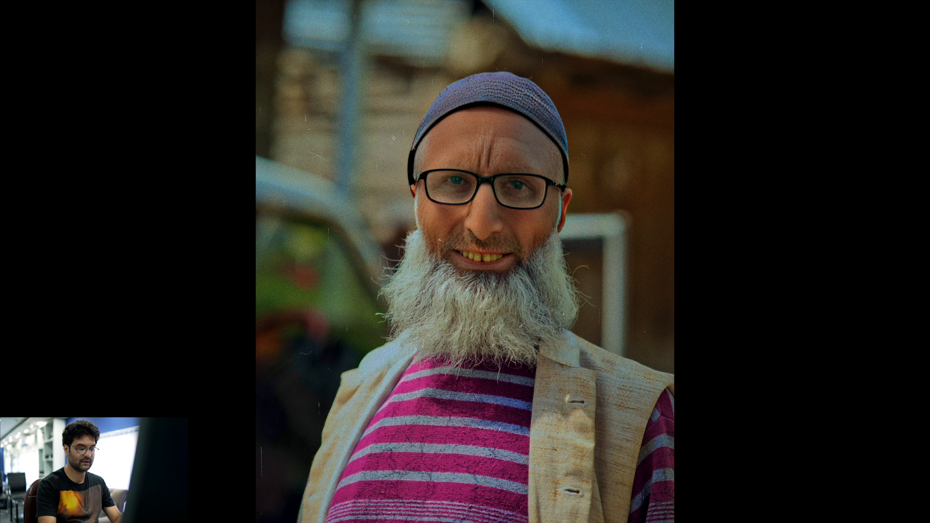
scroll(393, 138, "up", 5)
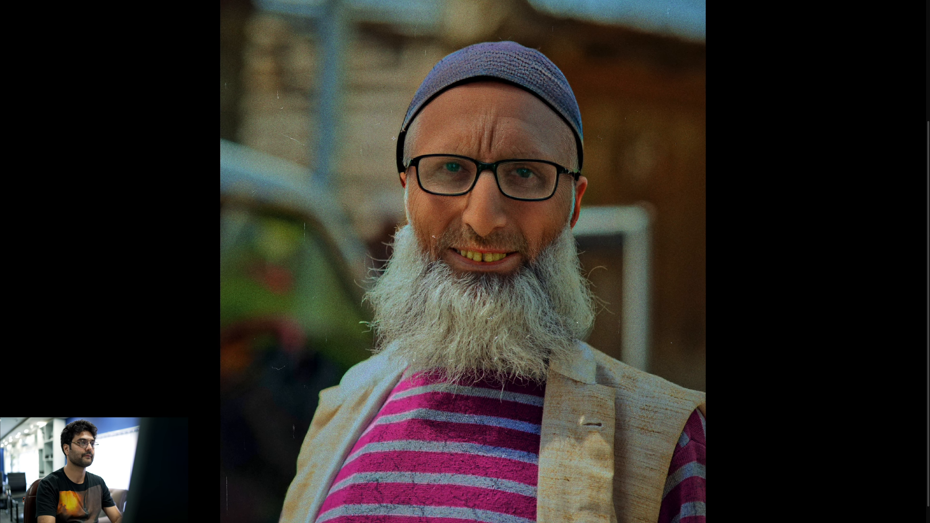
scroll(393, 138, "up", 5)
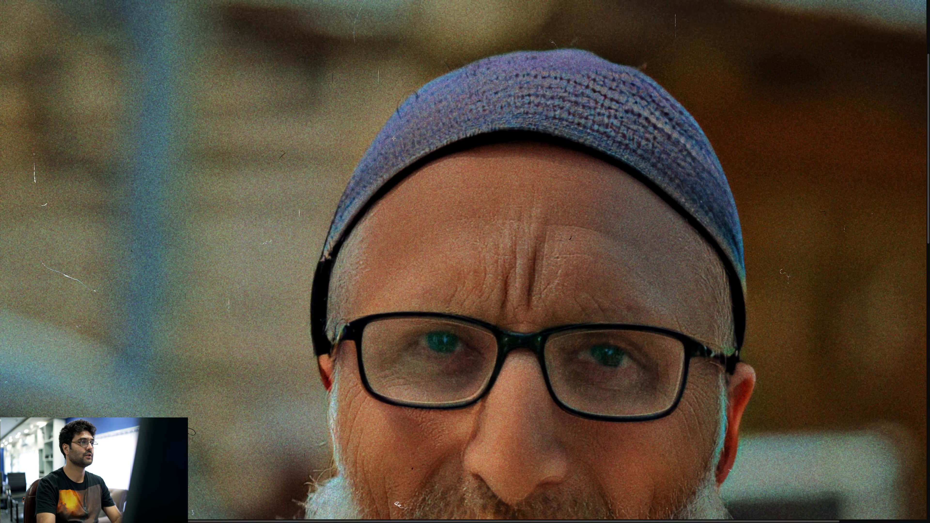
scroll(394, 138, "down", 10)
scroll(393, 138, "down", 8)
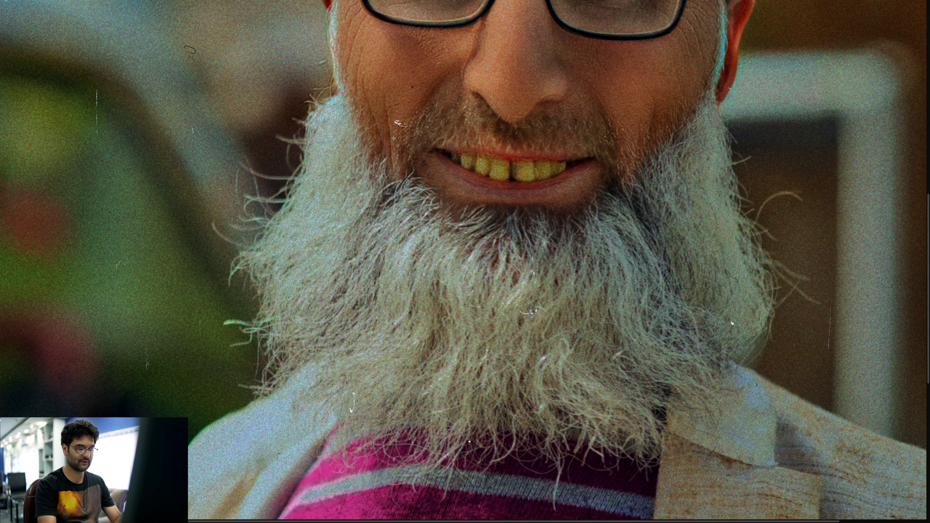
scroll(393, 138, "down", 4)
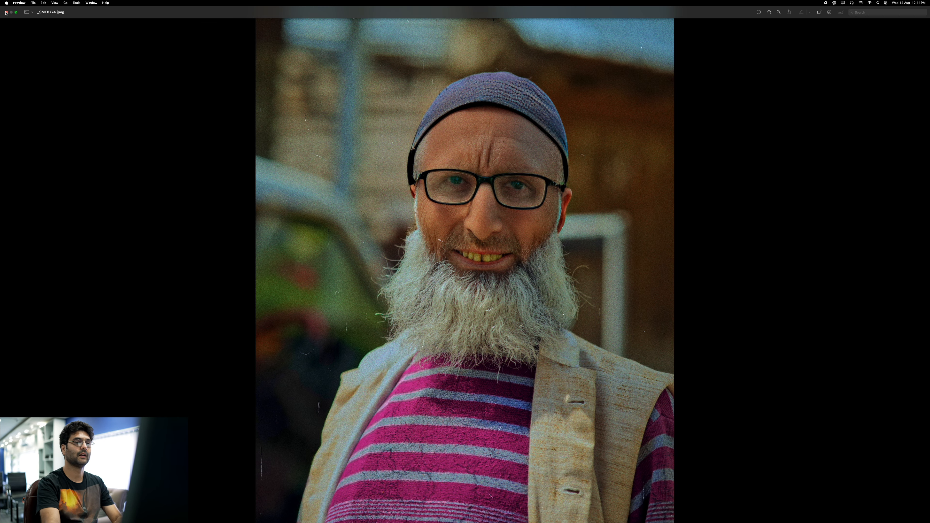
- Close the bearded man's portrait and open the photo of the young man crouching against the yellow backdrop in the Dehancer Lightroom Plugin
left_click(7, 12)
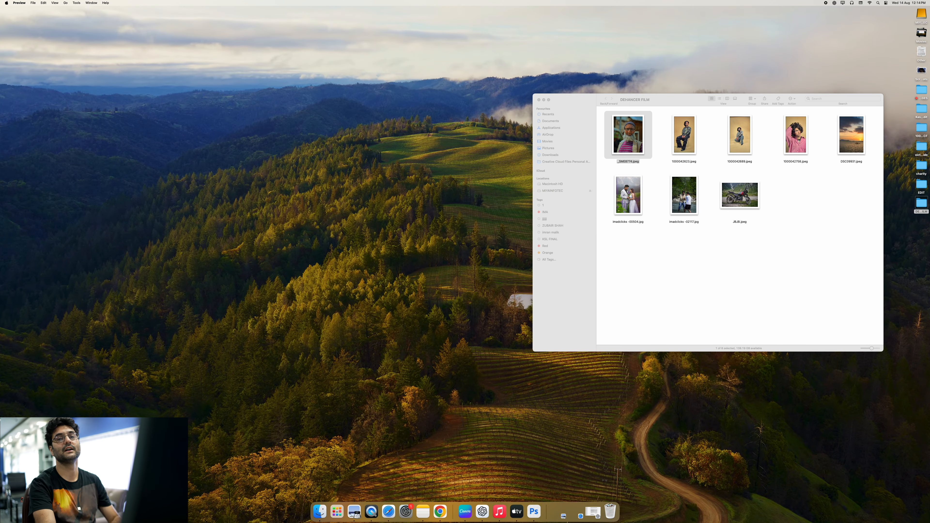
right_click(738, 142)
mouse_move(787, 148)
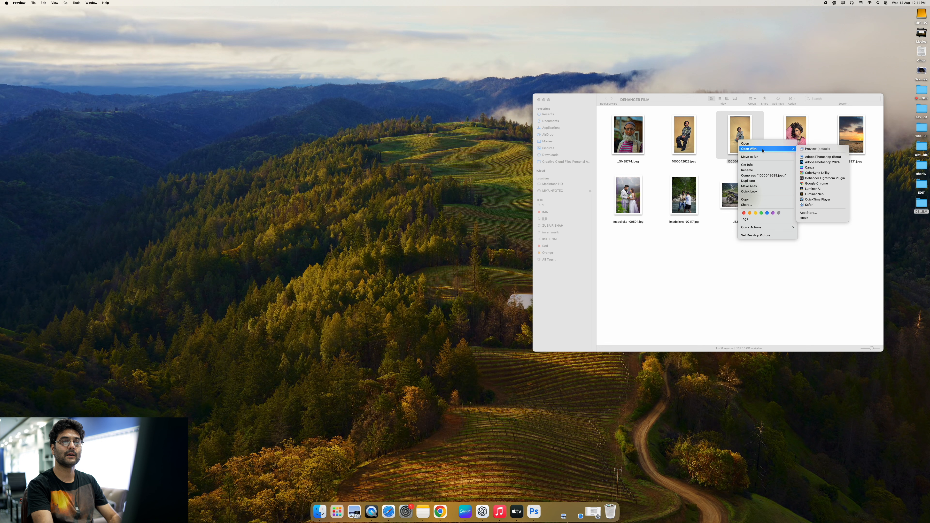
left_click(826, 179)
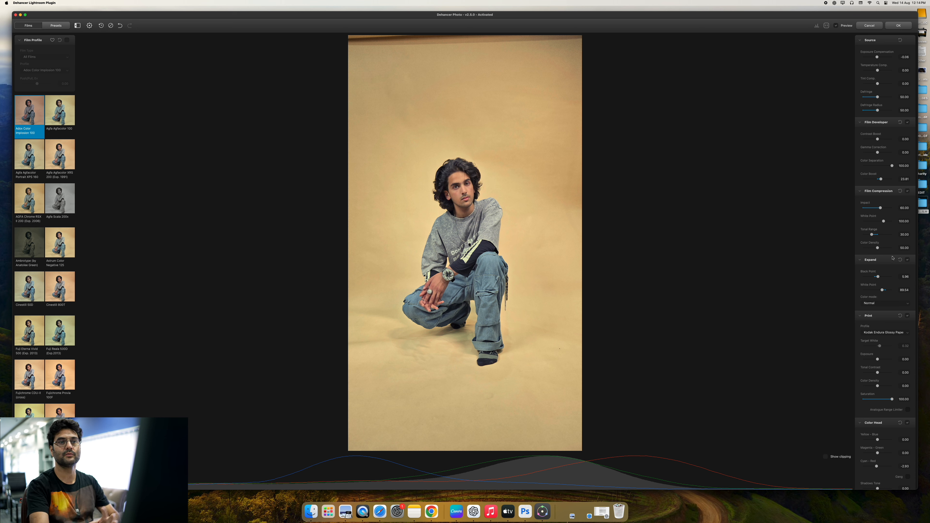
- Reset the Source, Film Developer, Expand, Color Head and Film Grain settings to their defaults
scroll(900, 316, "down", 2)
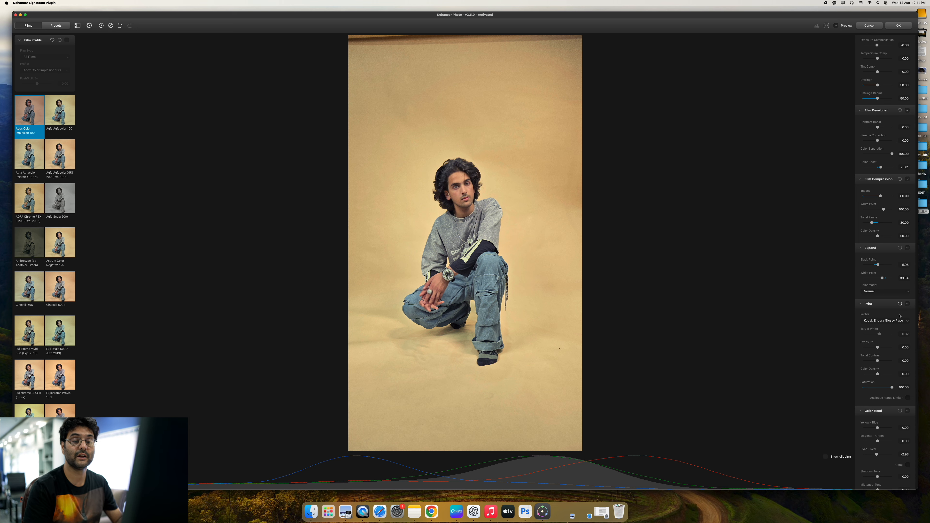
scroll(902, 230, "up", 2)
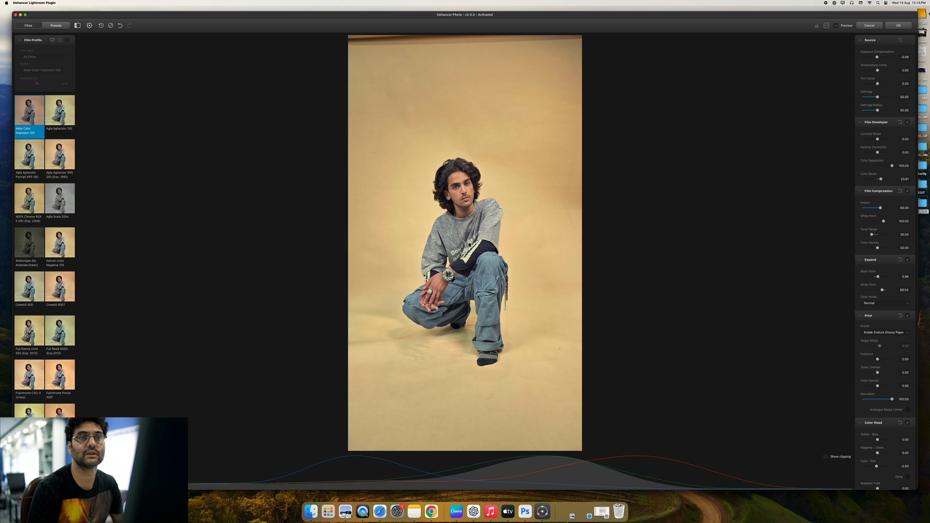
left_click(900, 40)
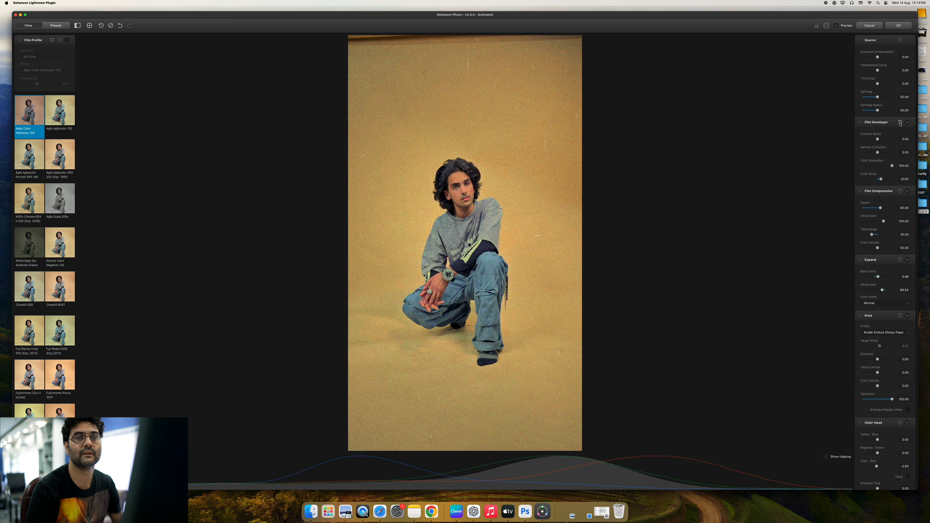
left_click(900, 122)
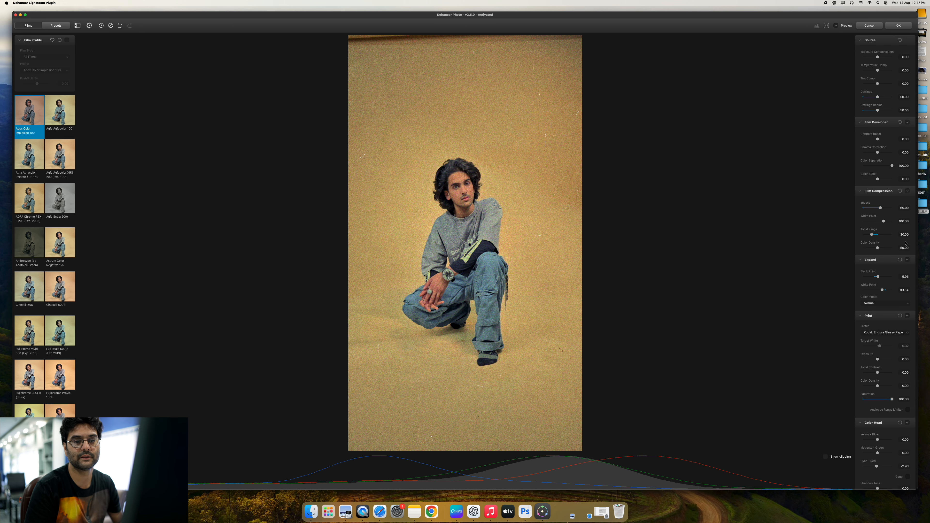
left_click(899, 260)
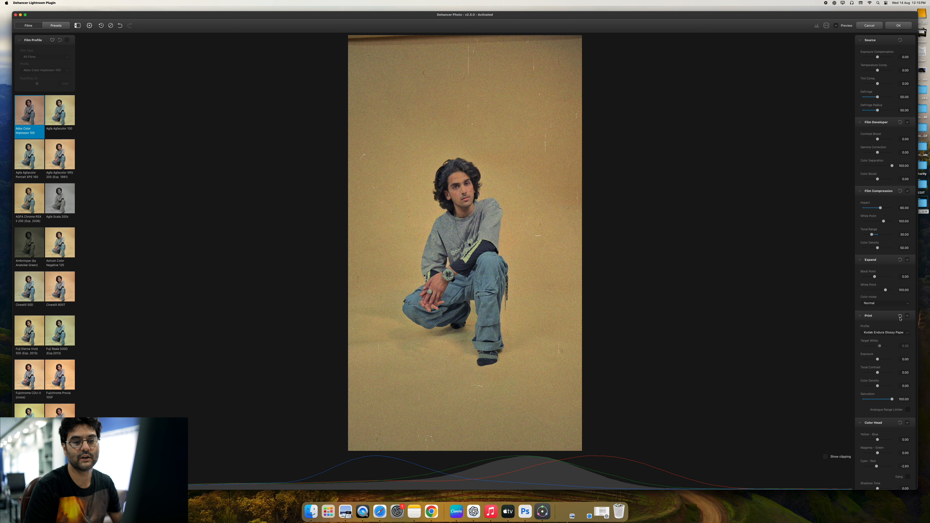
scroll(899, 318, "down", 5)
left_click(899, 308)
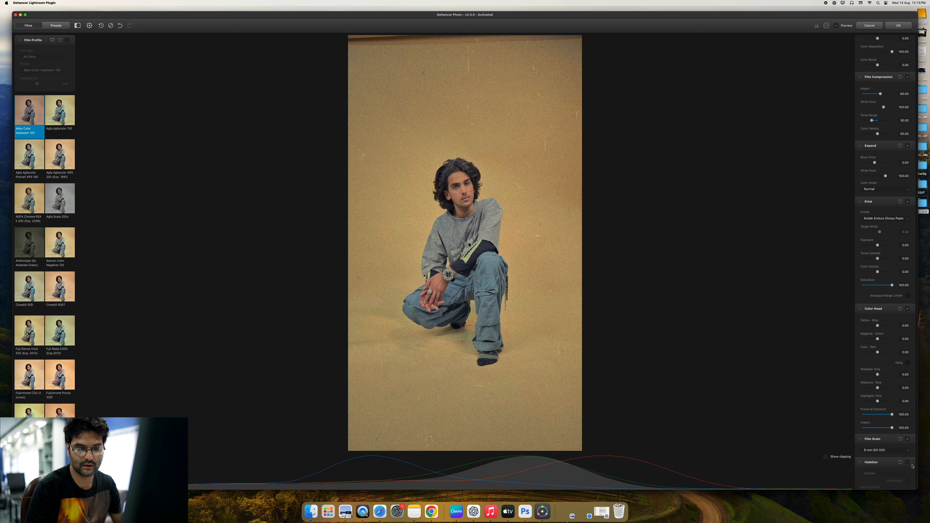
left_click(900, 439)
- Reset the Bloom, Film Damage and Vignette settings, and disable both Film Damage and Vignette
scroll(903, 442, "down", 9)
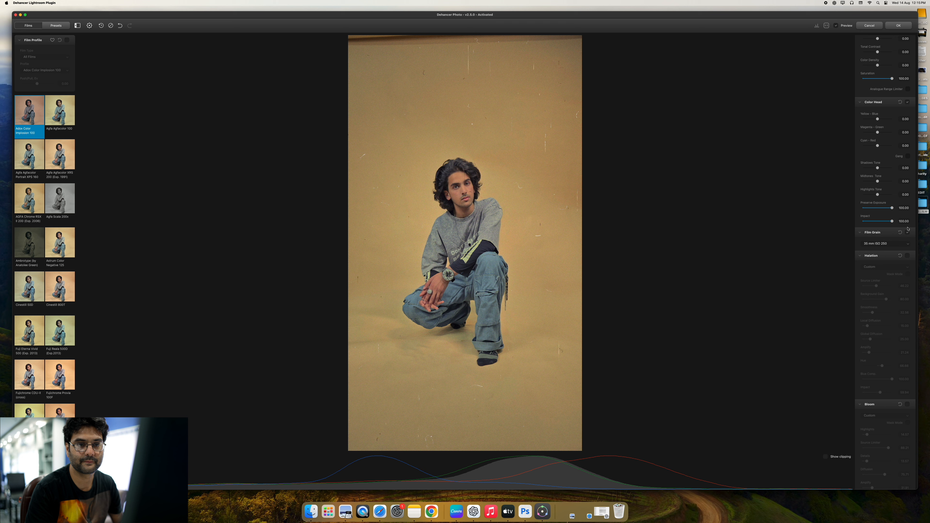
left_click(899, 403)
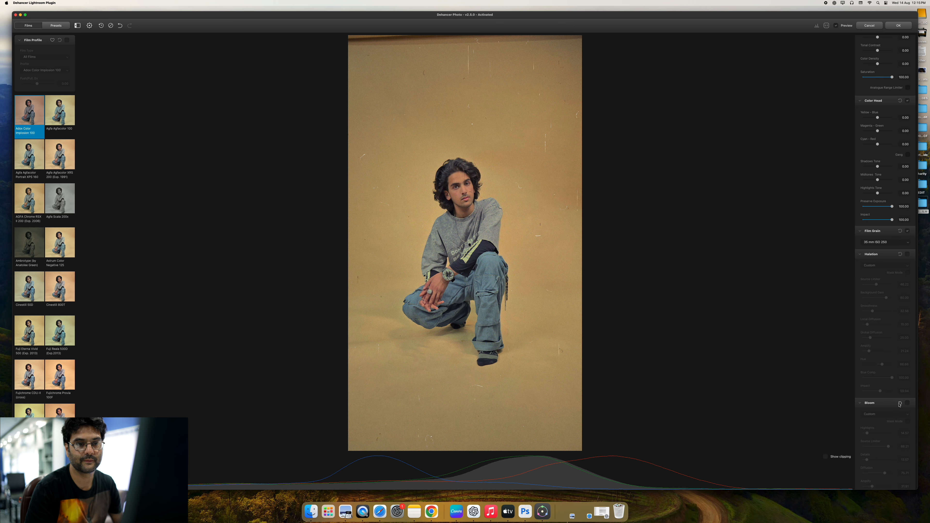
scroll(899, 399, "down", 6)
left_click(899, 392)
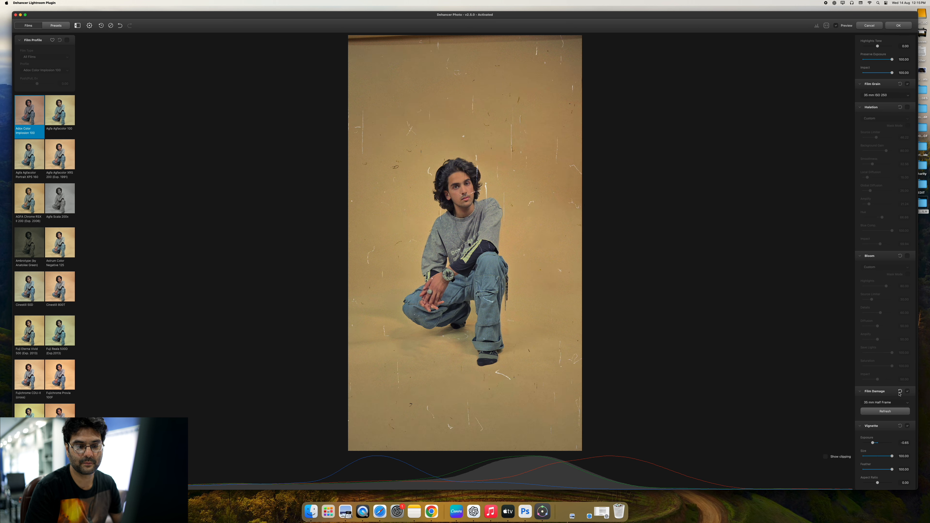
left_click(899, 425)
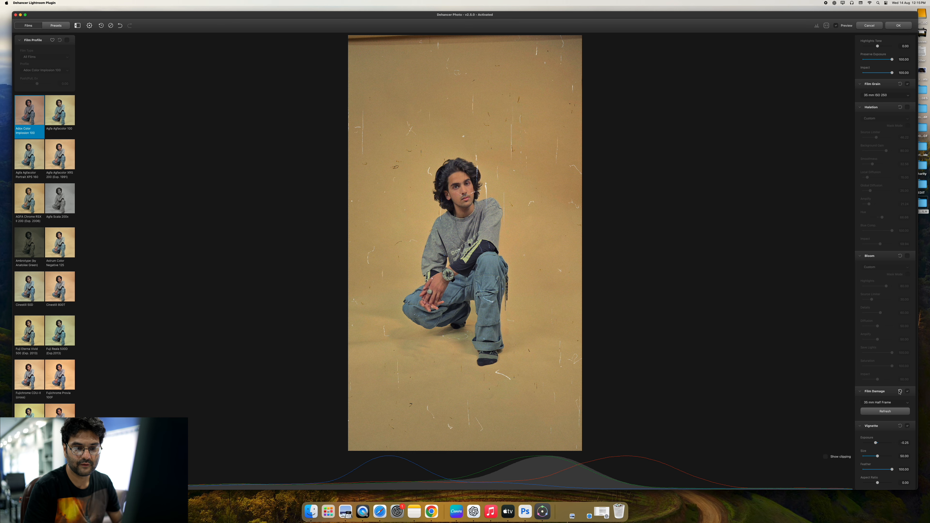
left_click(907, 391)
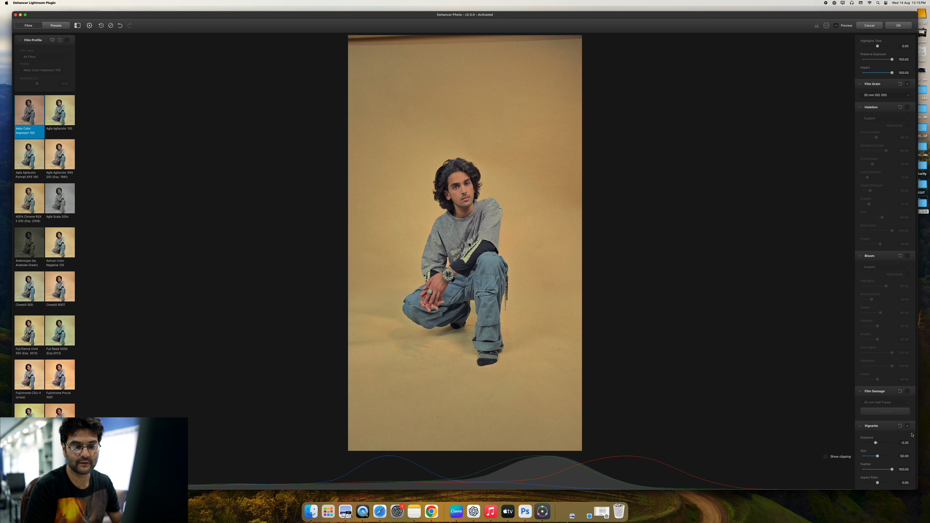
- Examine the crouching man's photo close up and as a whole with the settings reset
scroll(900, 403, "up", 5)
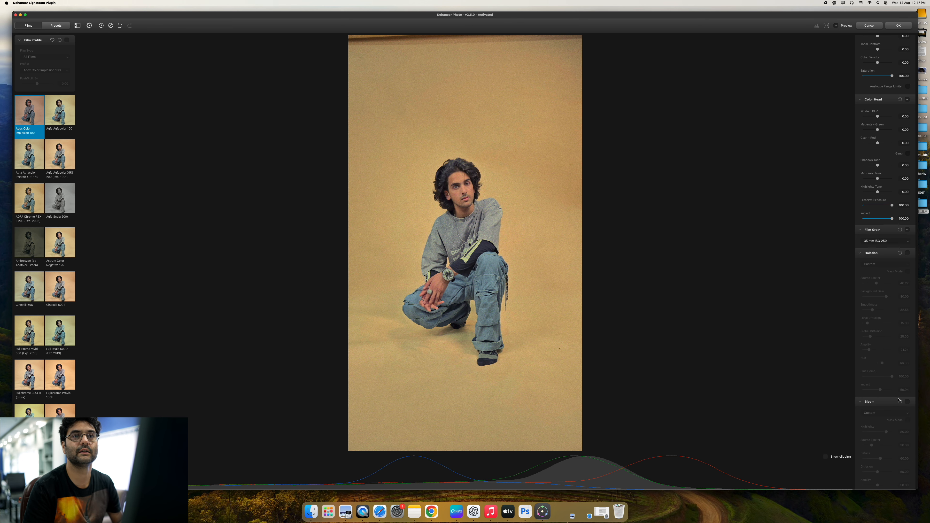
scroll(899, 400, "up", 6)
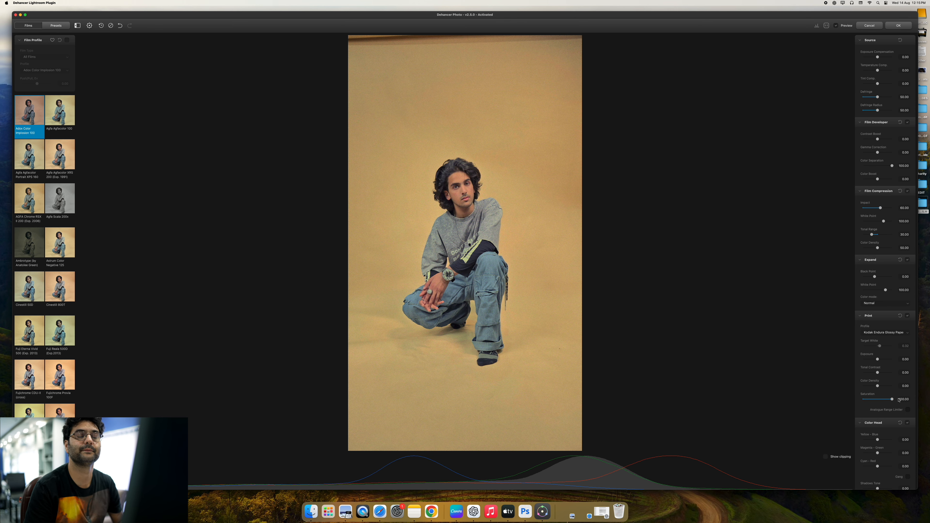
left_click(479, 193)
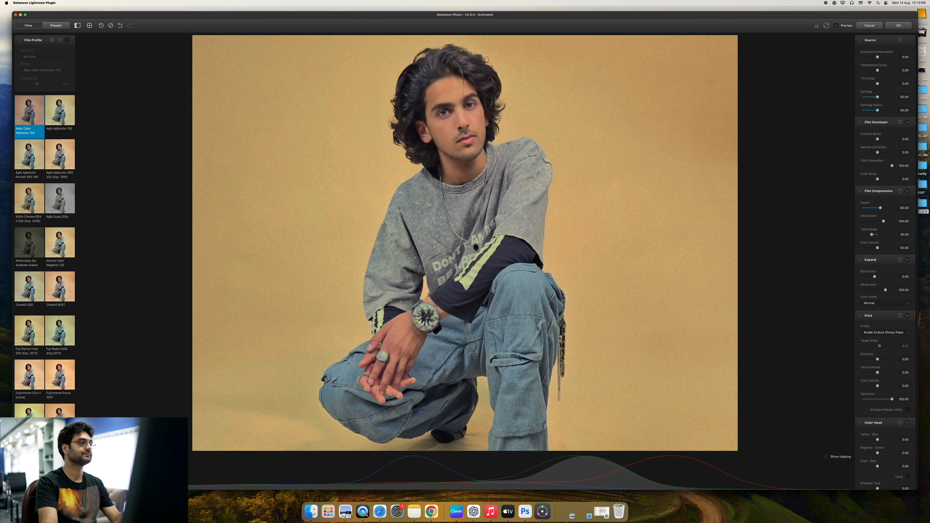
left_click(466, 188)
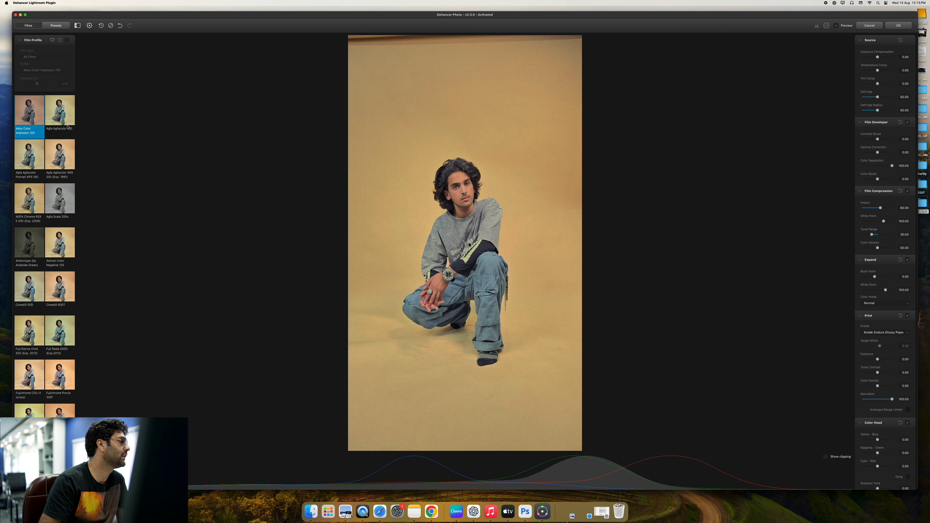
- Choose the Kodak Ektachrome E100 (2017) film profile from the film list and enable Film Profile
scroll(67, 126, "down", 10)
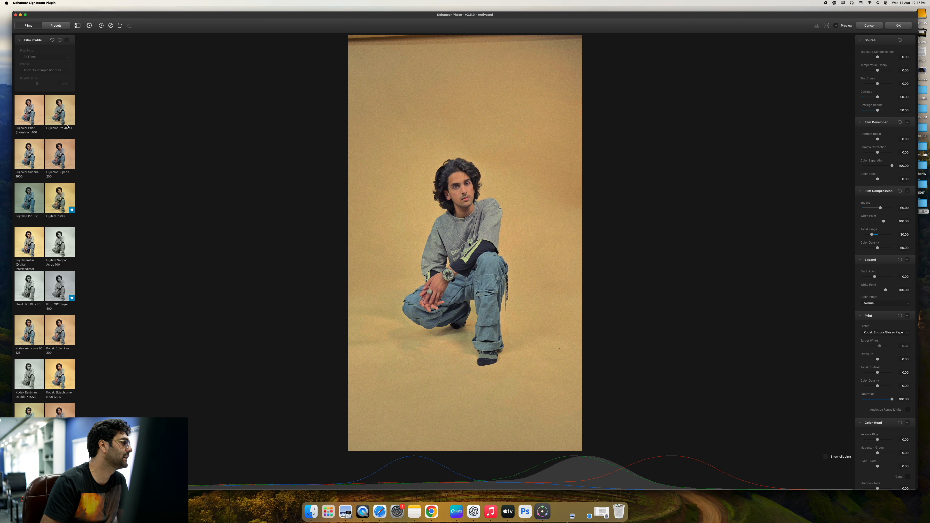
scroll(67, 127, "down", 10)
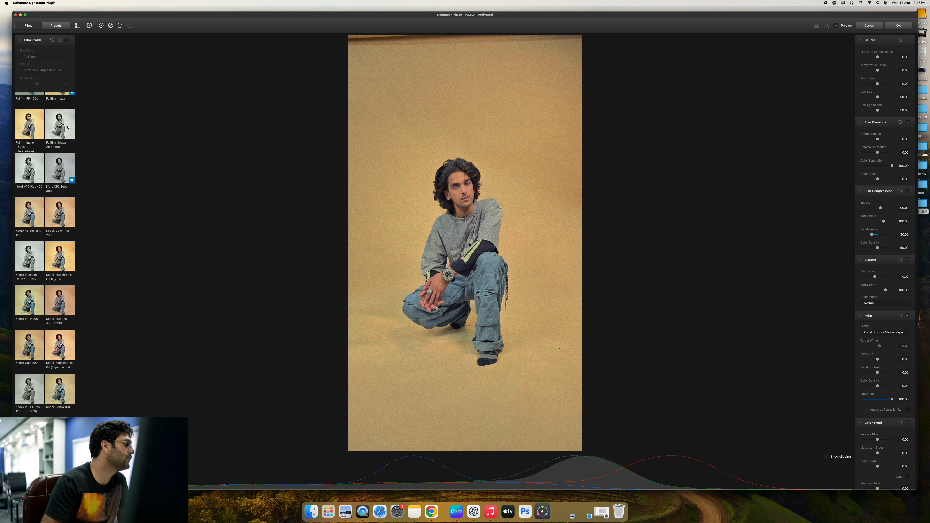
scroll(68, 126, "up", 3)
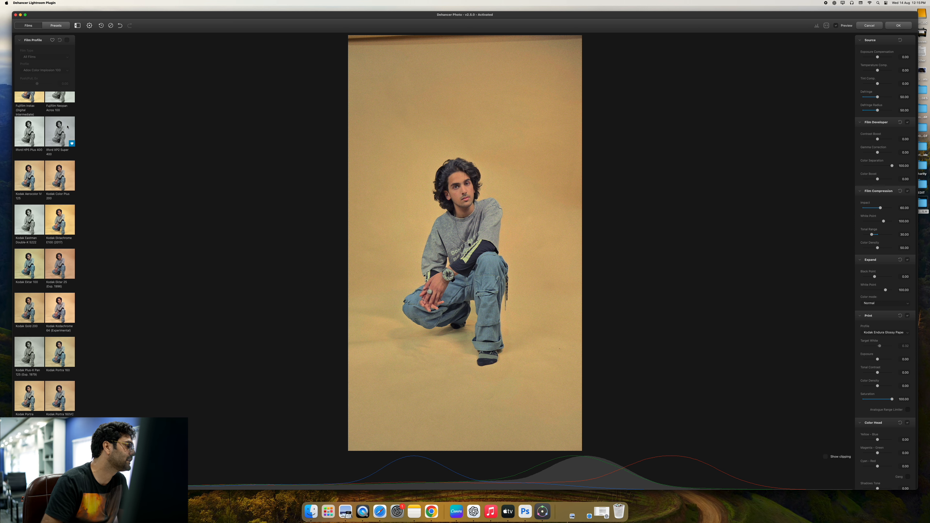
scroll(67, 127, "down", 6)
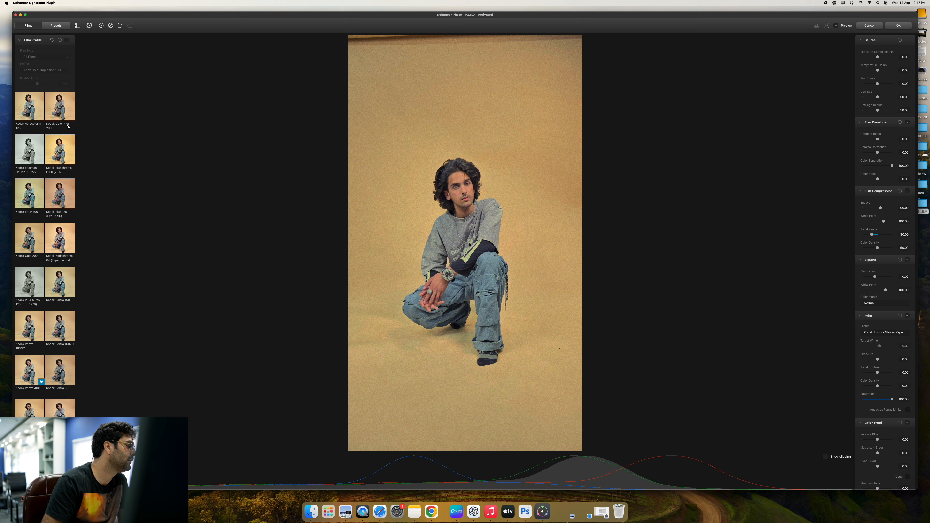
scroll(67, 127, "down", 5)
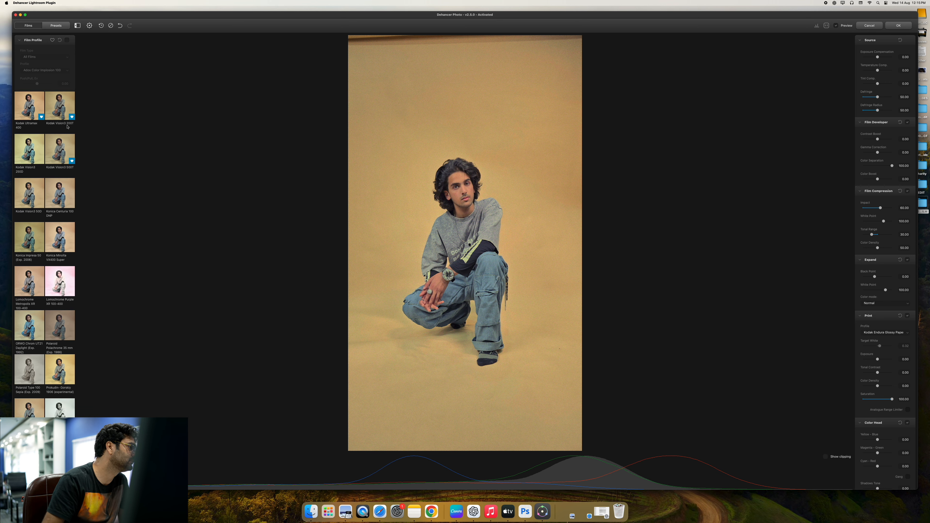
scroll(67, 127, "up", 10)
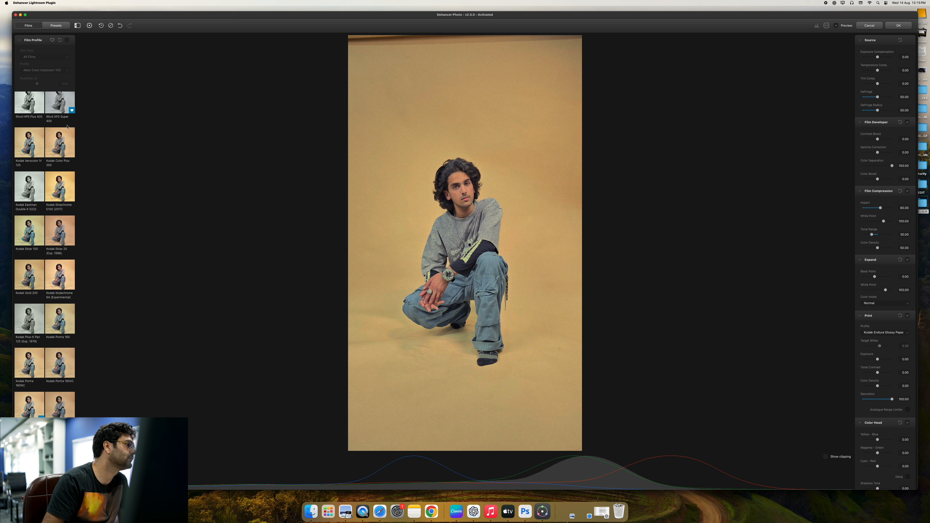
scroll(64, 163, "up", 1)
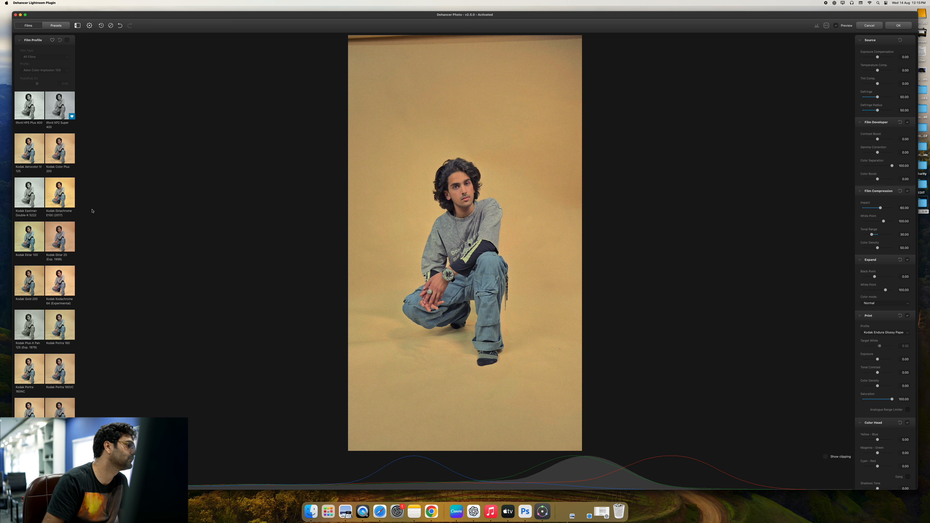
left_click(56, 197)
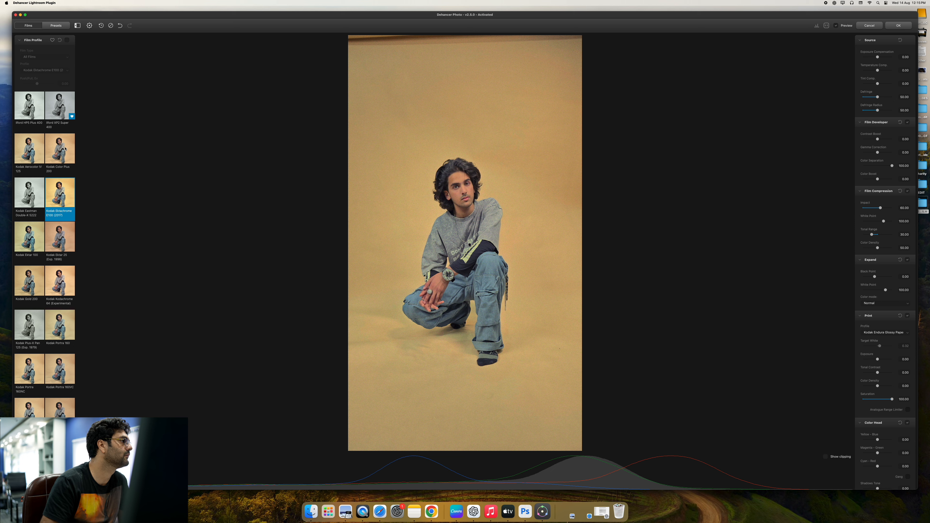
left_click(66, 41)
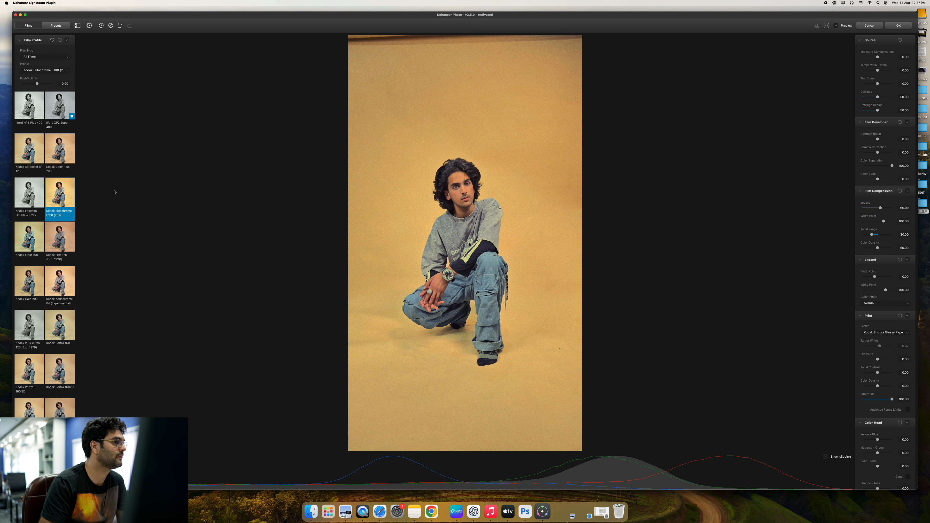
- Compare the Ilford XP2 Super 400 and Kodak Color Plus 200 profiles with Kodak Ektachrome E100 (2017), and return to Ektachrome
left_click(71, 128)
scroll(58, 219, "up", 2)
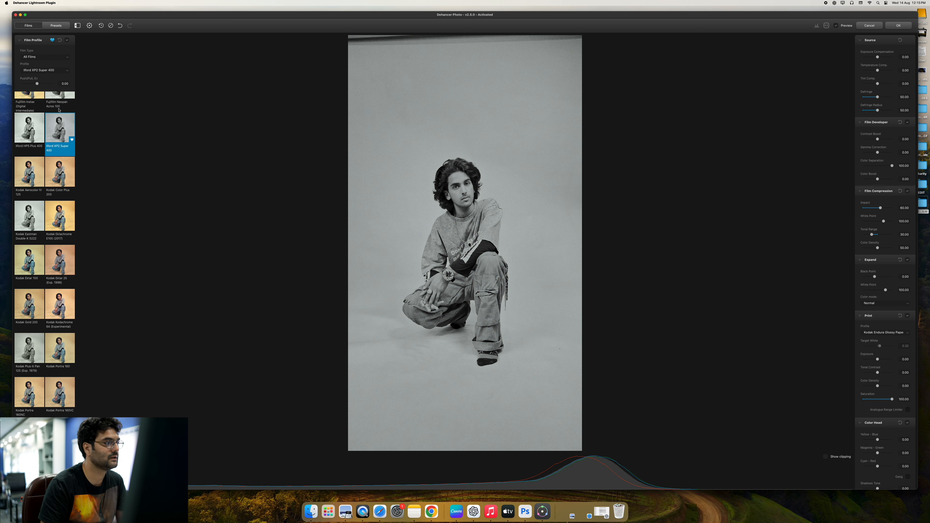
left_click(59, 219)
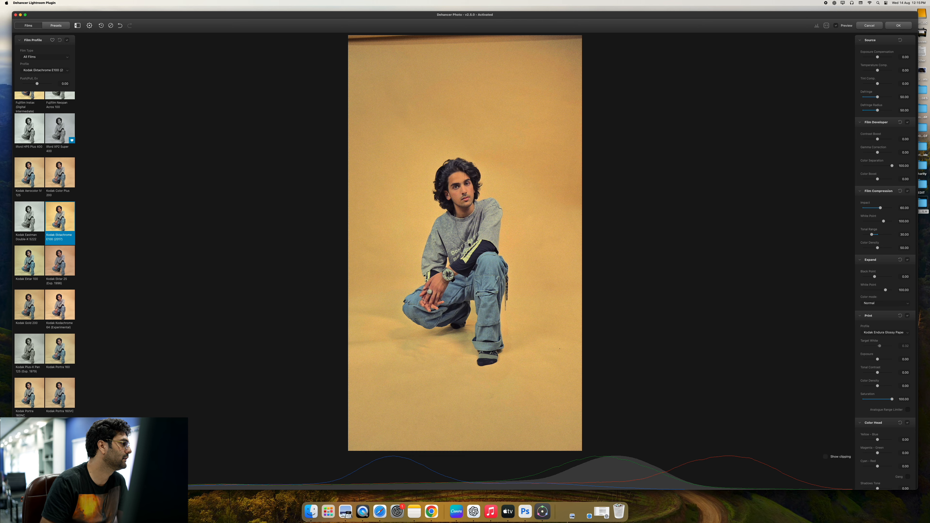
left_click(61, 170)
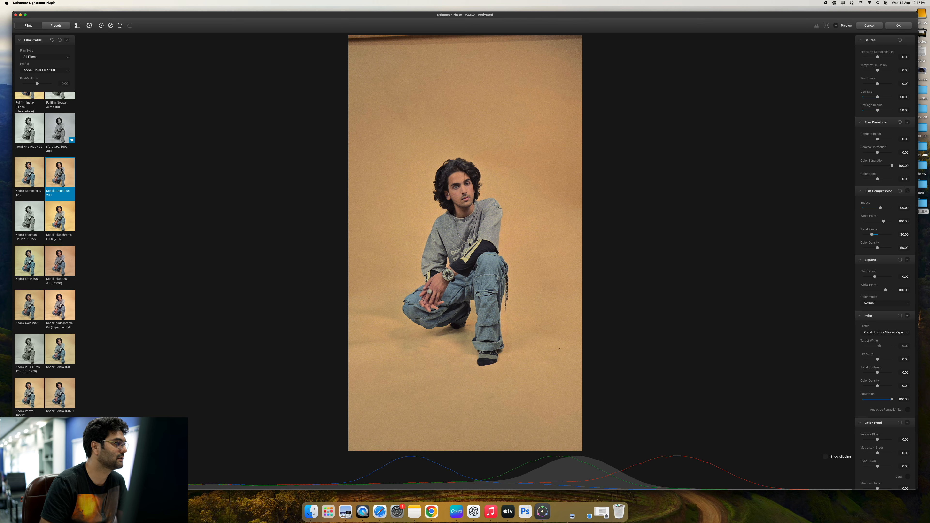
left_click(59, 214)
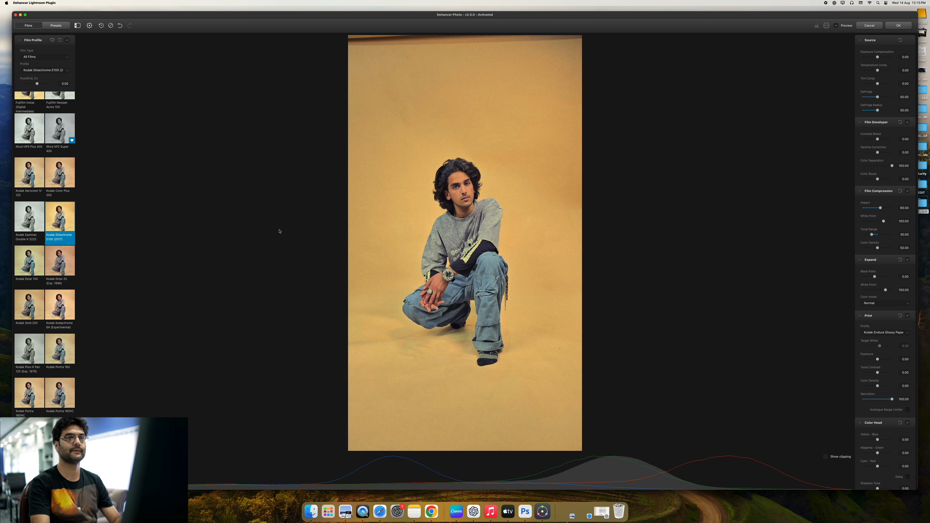
- Inspect the Ektachrome look on the man's face and clothing close up, and review the whole photo
left_click(480, 211)
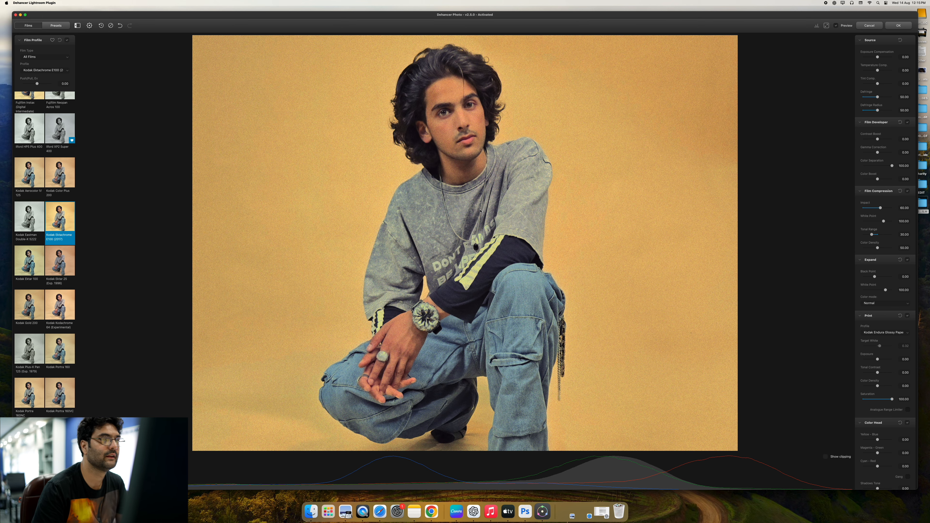
left_click(424, 154)
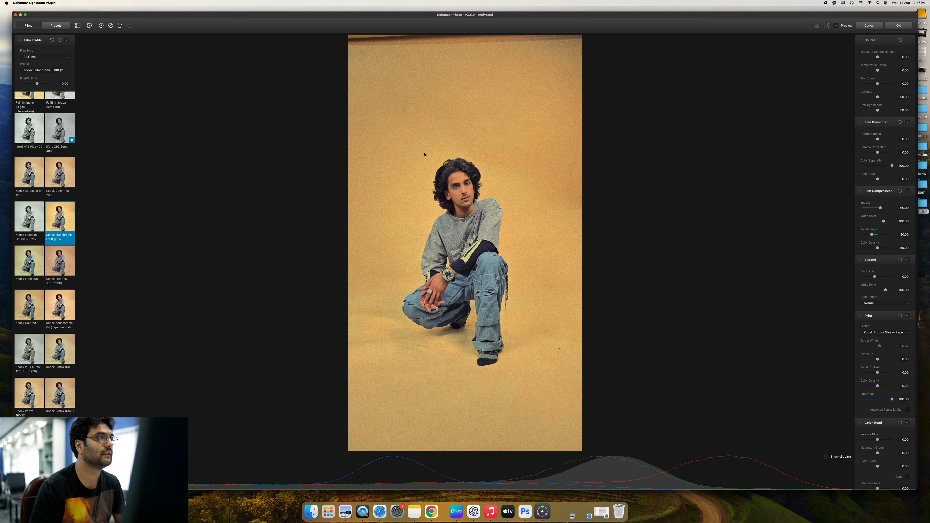
left_click(424, 154)
left_click(424, 154)
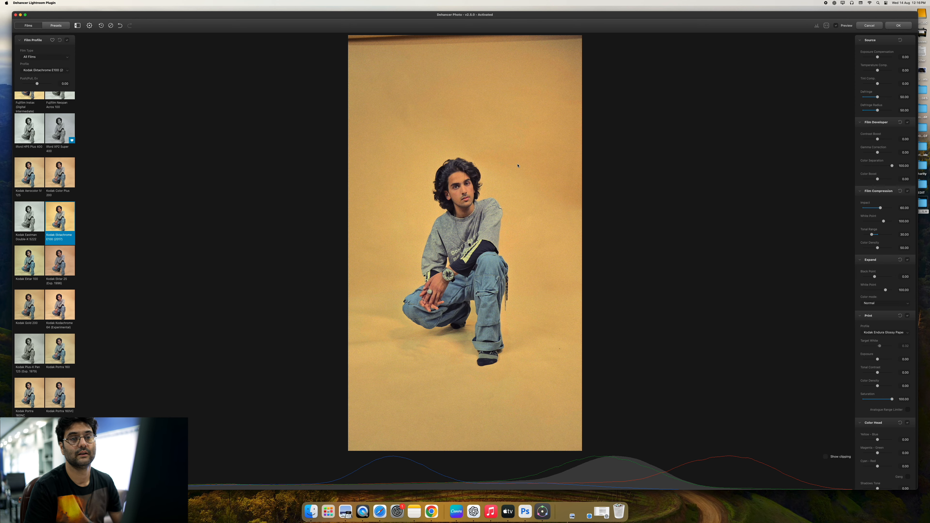
scroll(908, 178, "down", 10)
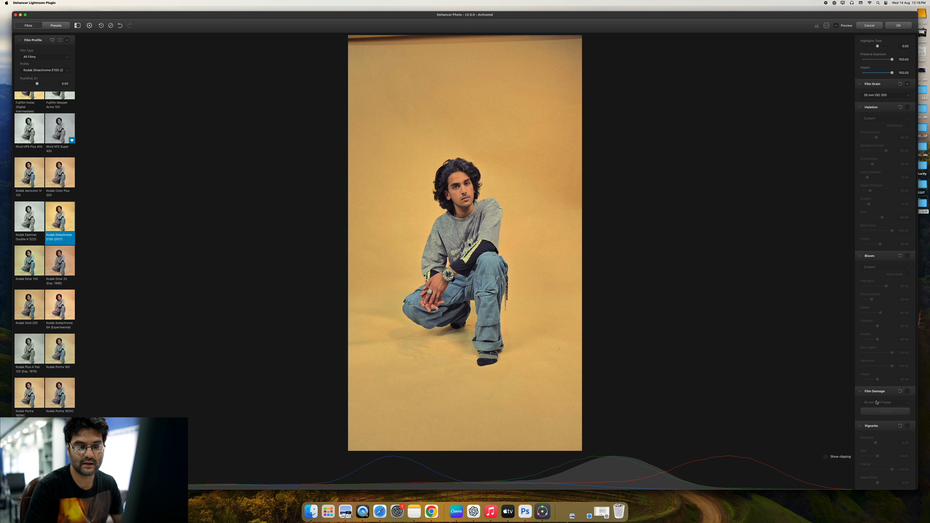
- Enable Film Damage, try the 120 type, refresh its pattern, and set the format to 35 mm Full Frame
left_click(907, 391)
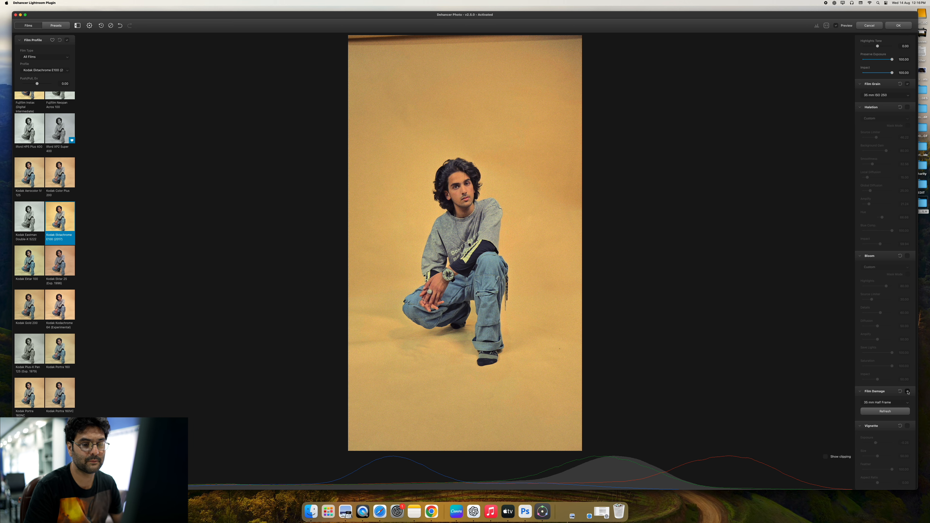
left_click(888, 403)
left_click(885, 411)
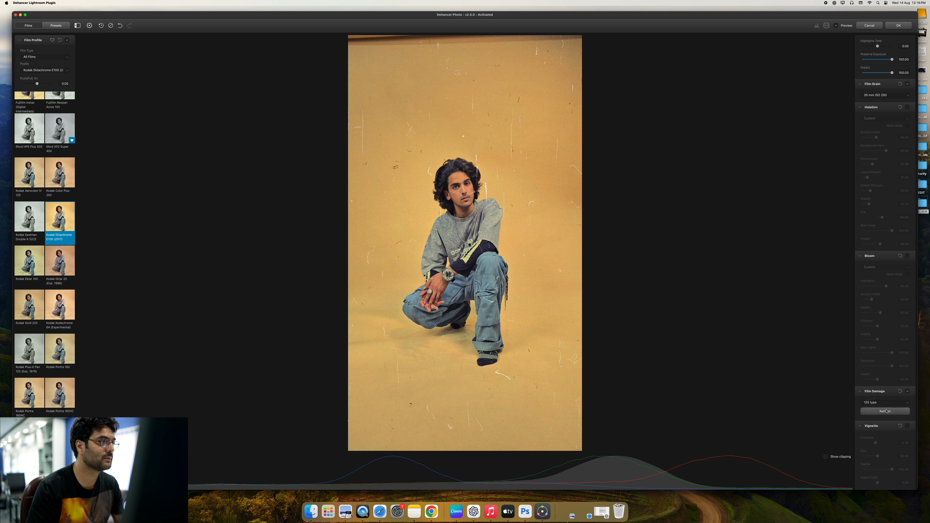
left_click(886, 411)
left_click(885, 405)
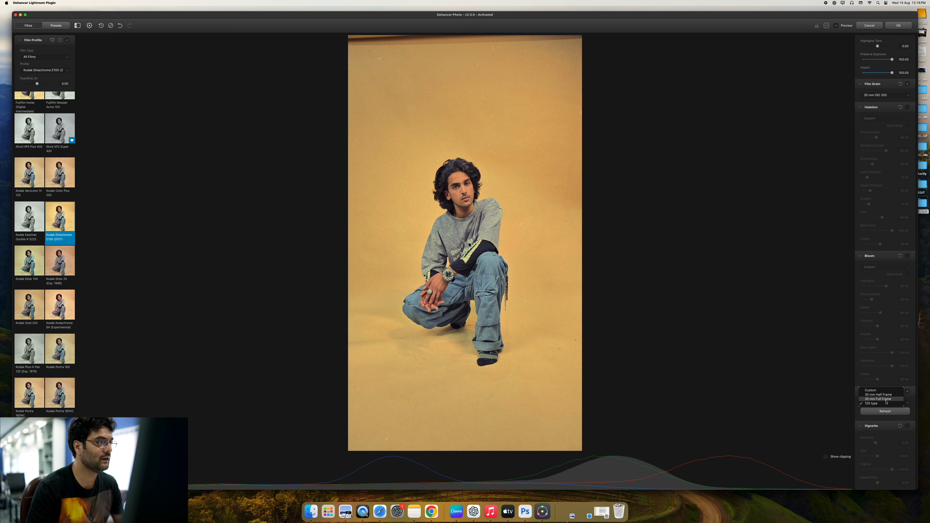
left_click(886, 402)
double_click(449, 198)
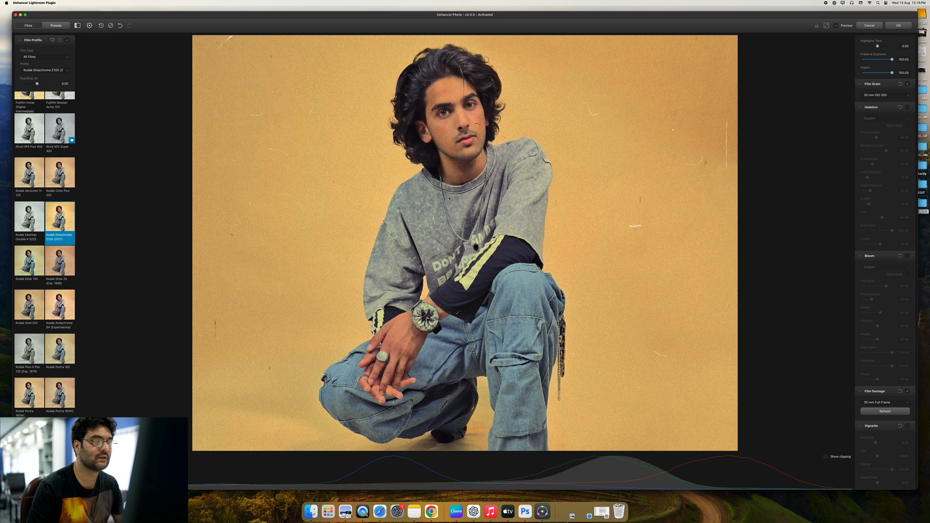
double_click(459, 203)
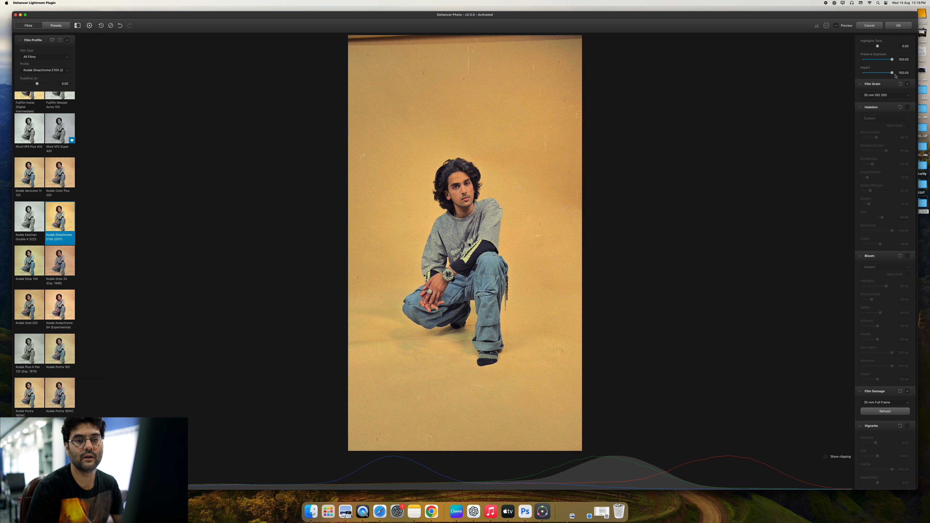
- Set the Film Grain to 8 mm ISO 250 and check the grain on the crouching man's photo
scroll(902, 126, "up", 1)
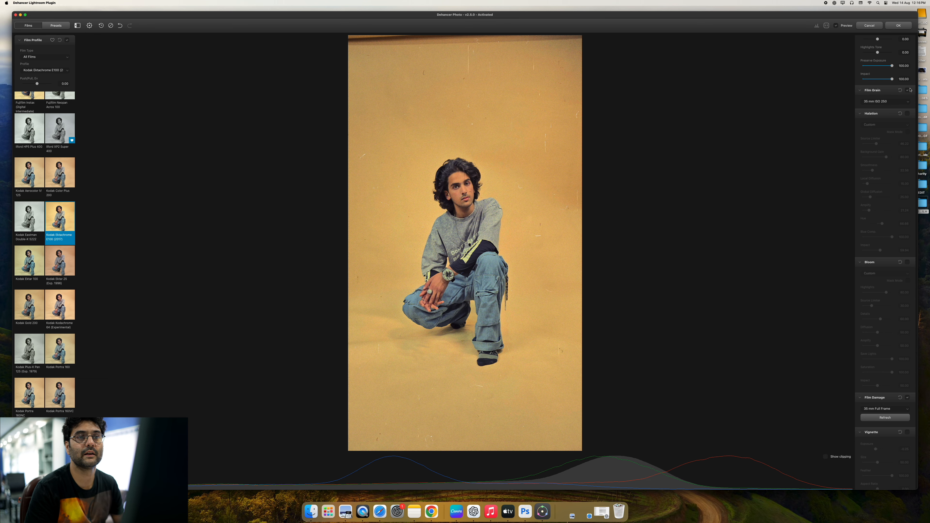
left_click(907, 90)
left_click(908, 90)
left_click(884, 101)
left_click(877, 119)
double_click(451, 175)
left_click(451, 176)
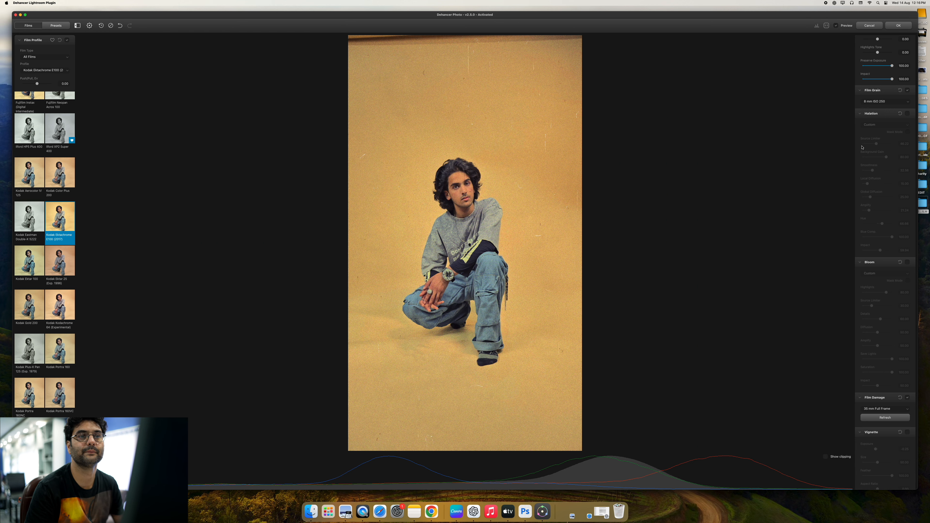
- Raise Color Boost in the Film Developer settings to about 13
scroll(861, 147, "up", 10)
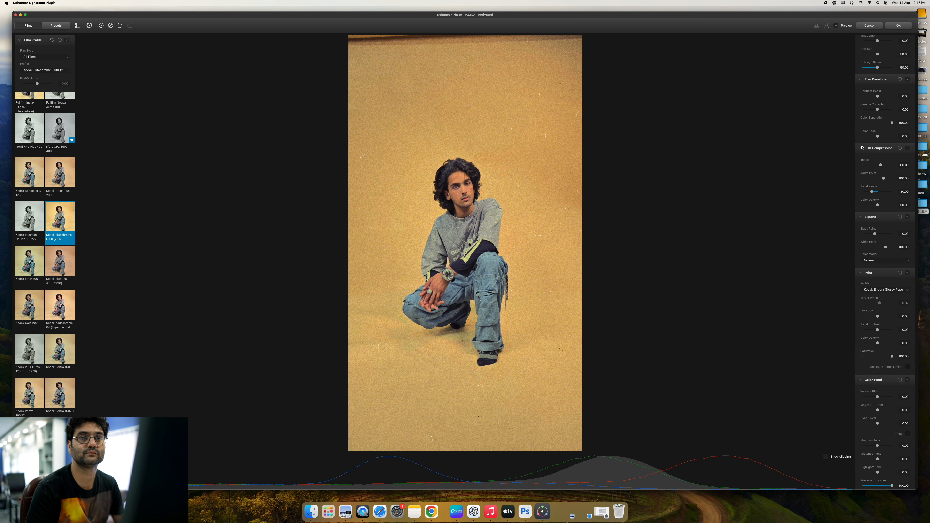
scroll(861, 147, "up", 1)
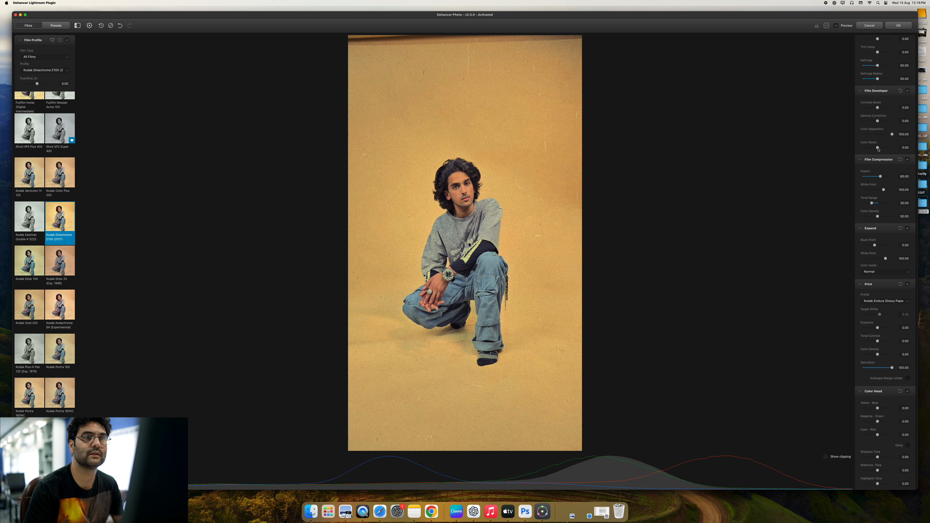
left_click_drag(877, 147, 881, 148)
left_click_drag(882, 148, 878, 148)
scroll(879, 154, "up", 2)
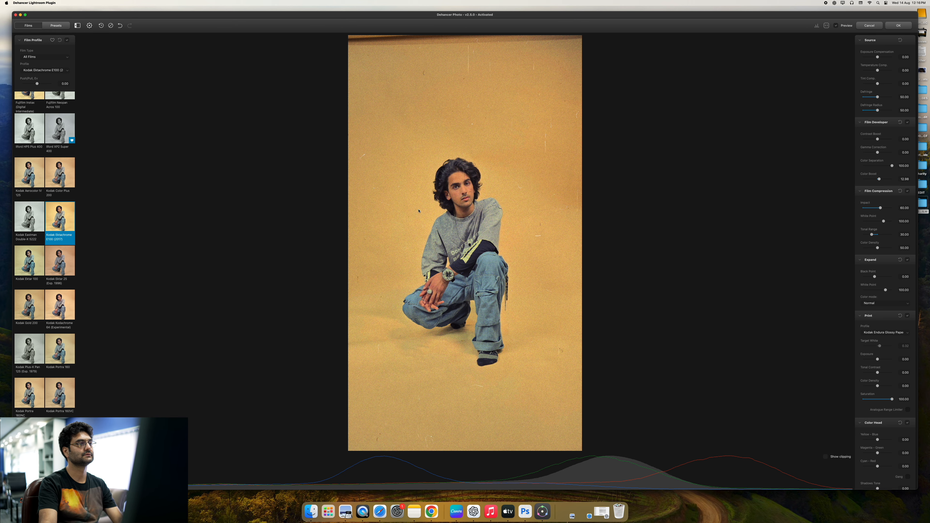
- Check the finished film look close up and as a whole, and apply it to the photo
left_click(469, 198)
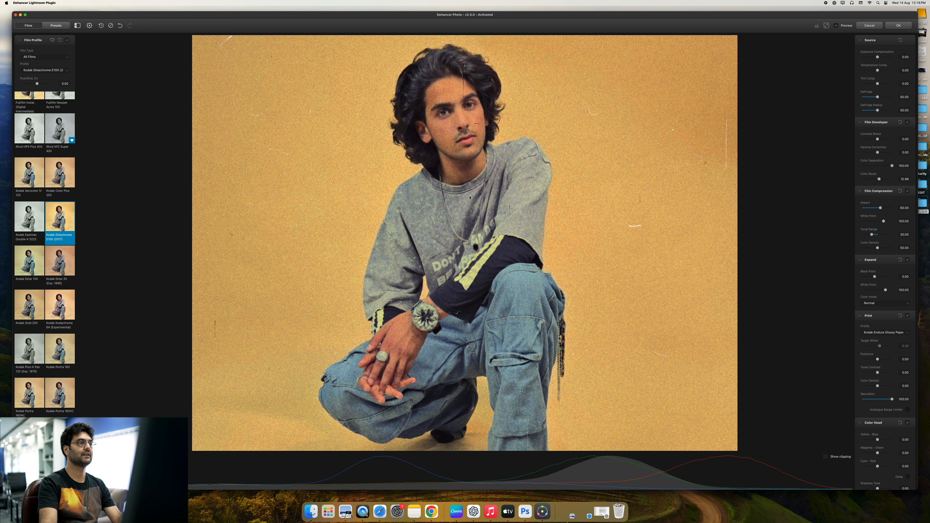
left_click(466, 206)
left_click(466, 206)
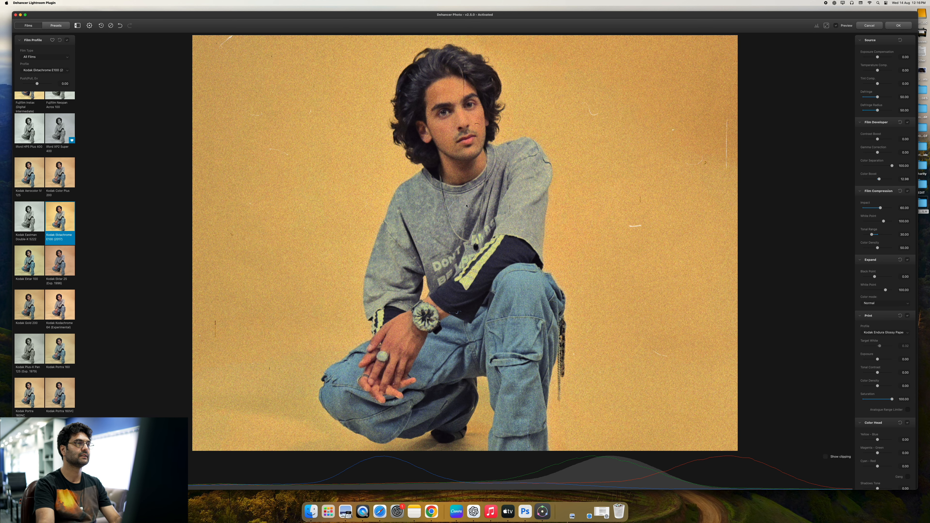
left_click(466, 206)
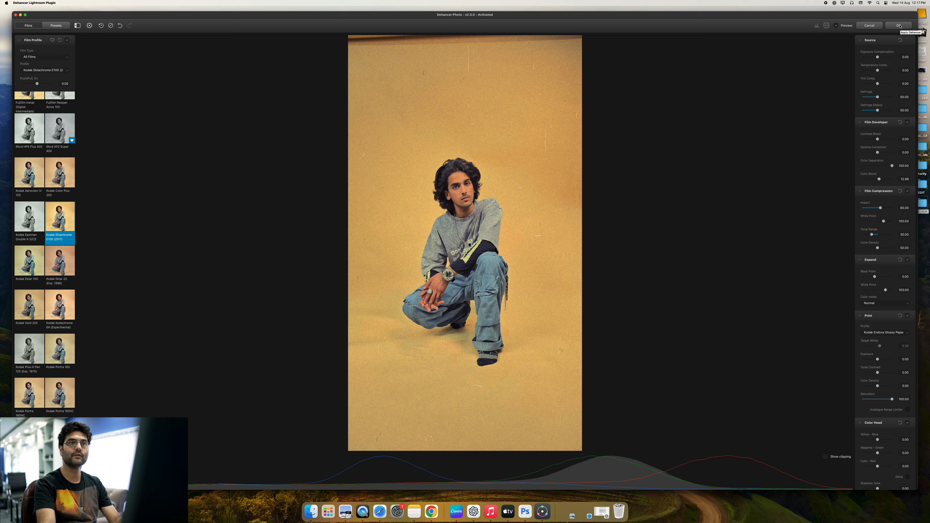
left_click(898, 25)
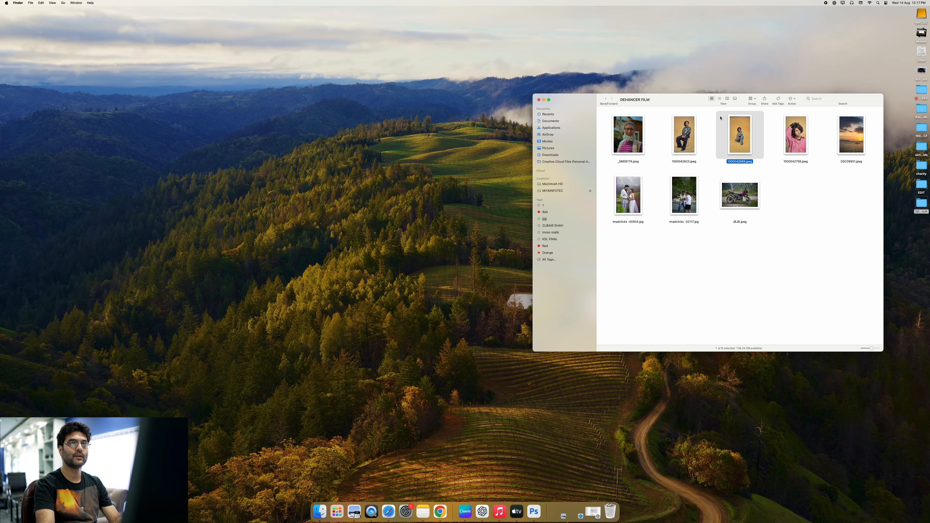
- View the processed crouching man's photo full screen in Preview, examine its grain and scratches at different magnifications, and close it
double_click(743, 136)
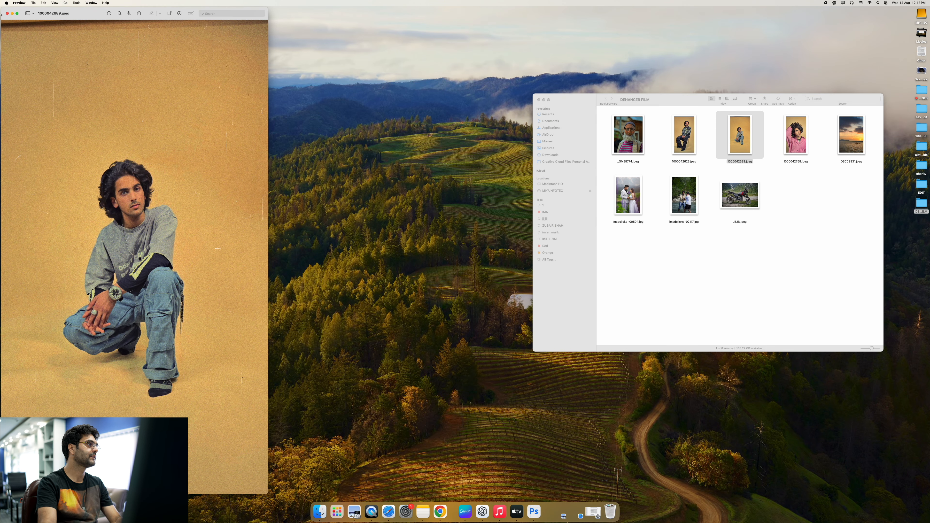
left_click(17, 14)
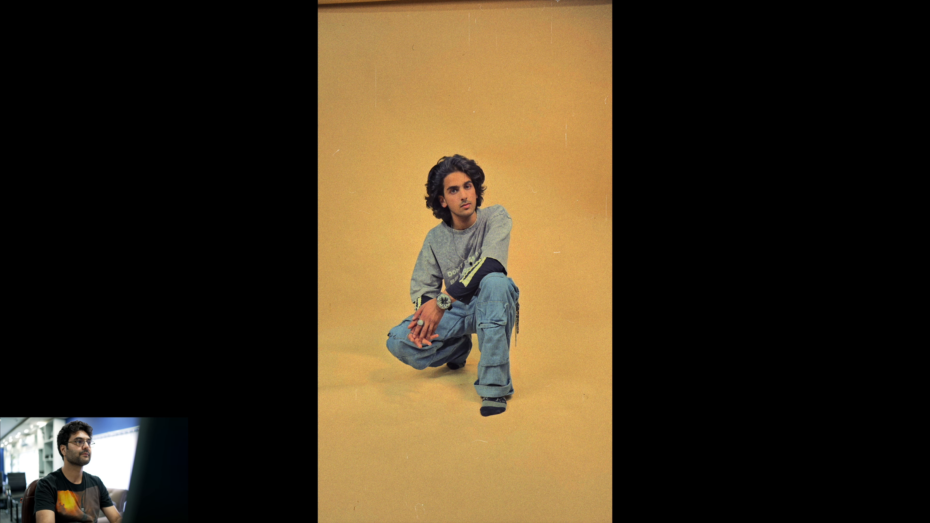
mouse_move(557, 1)
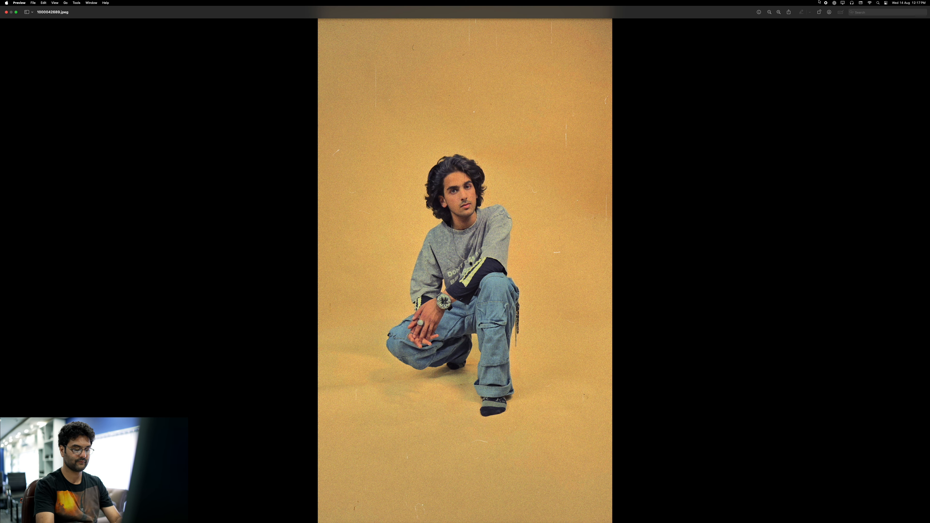
key("super+equal")
key("super+equal")
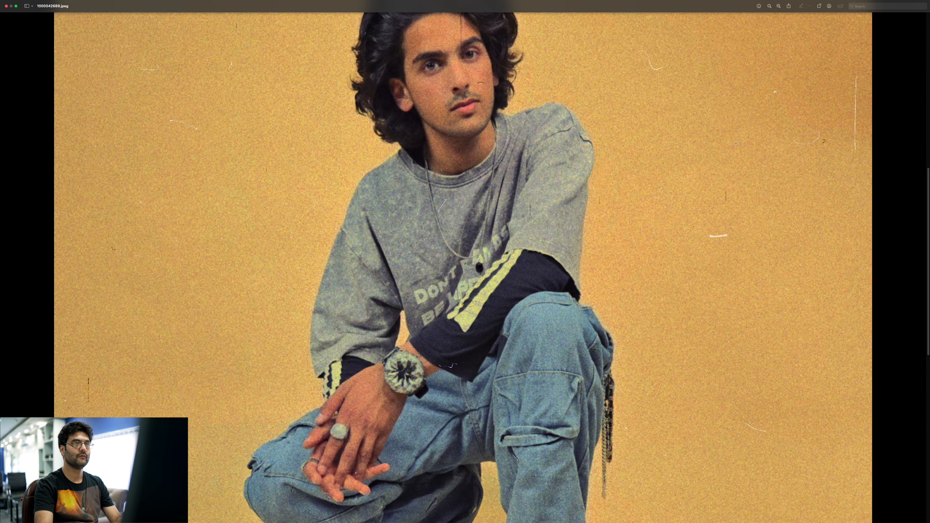
scroll(676, 296, "down", 10)
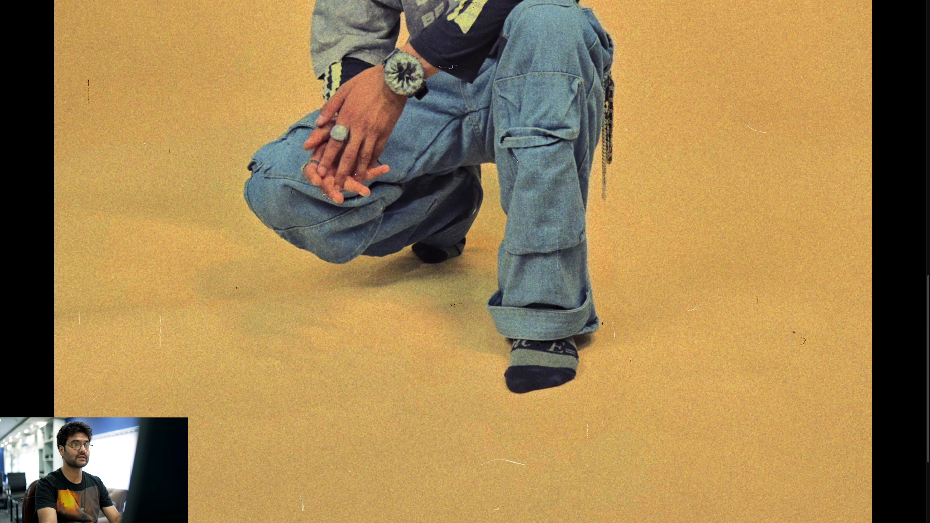
scroll(602, 323, "down", 3)
scroll(602, 324, "up", 14)
scroll(602, 323, "down", 1)
key("super+minus")
key("super+minus")
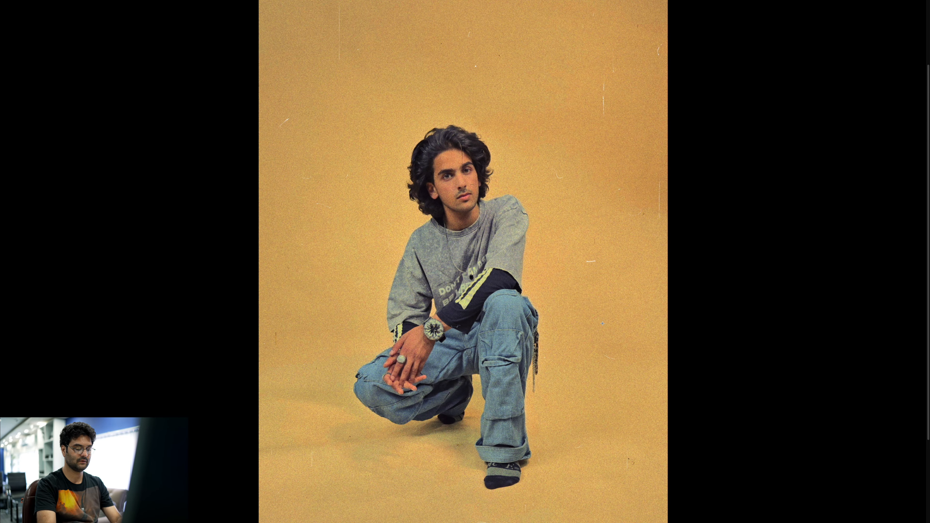
key("super+plus")
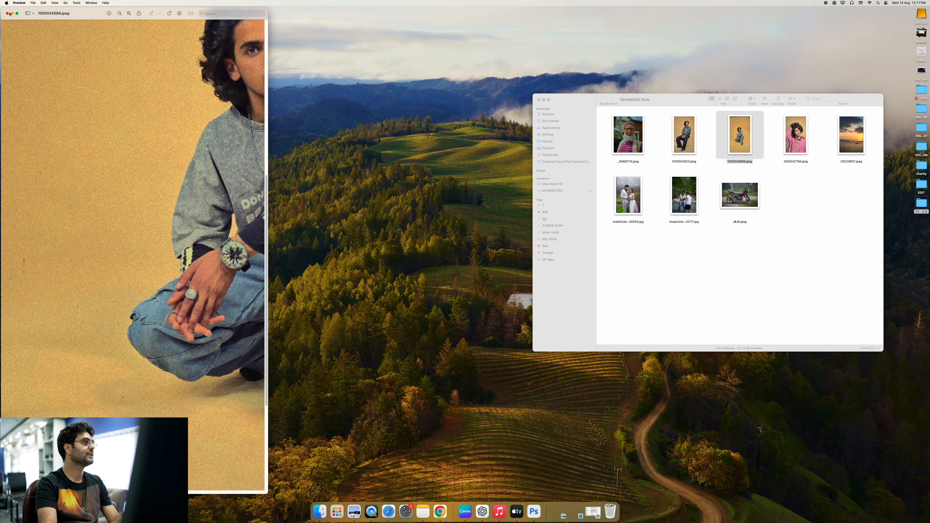
left_click(8, 13)
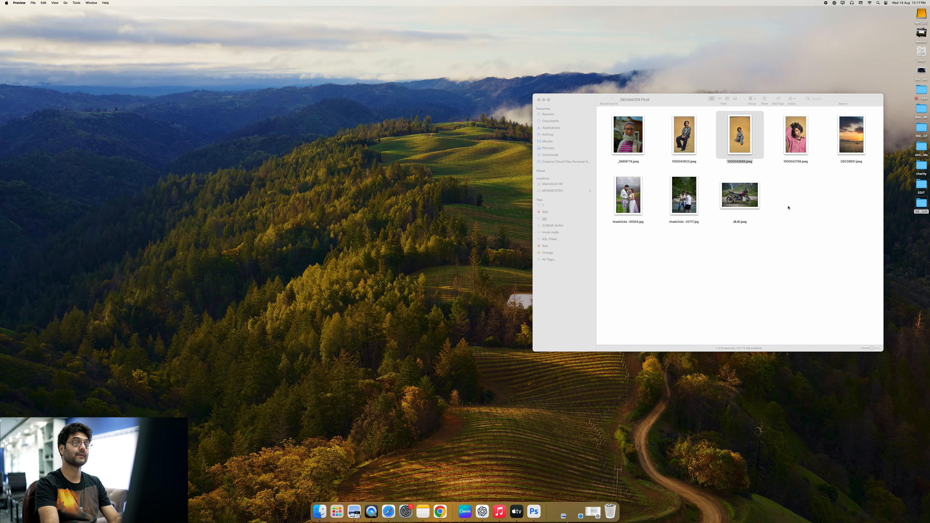
- Open the couple's meadow photo with Adobe Lightroom Classic, choosing All Applications and Always Open With, and switch to the Develop module
right_click(624, 198)
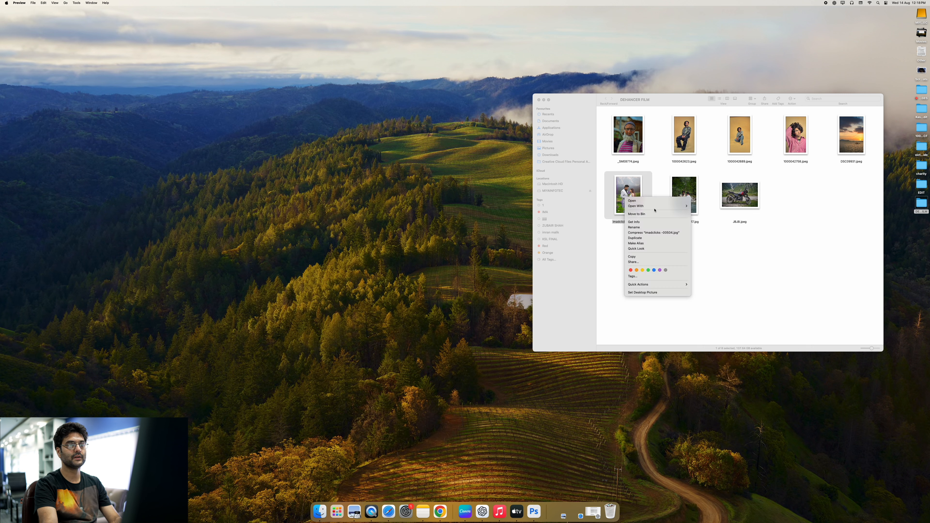
mouse_move(656, 205)
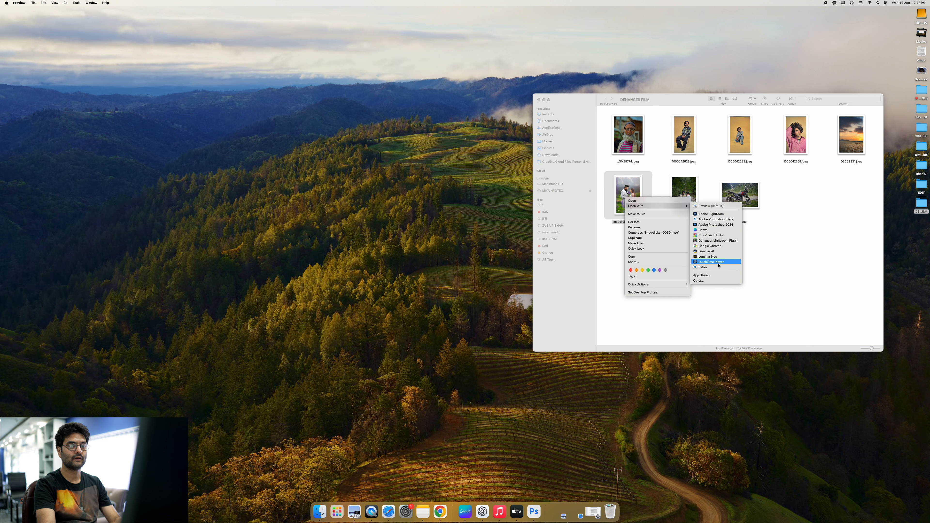
left_click(708, 281)
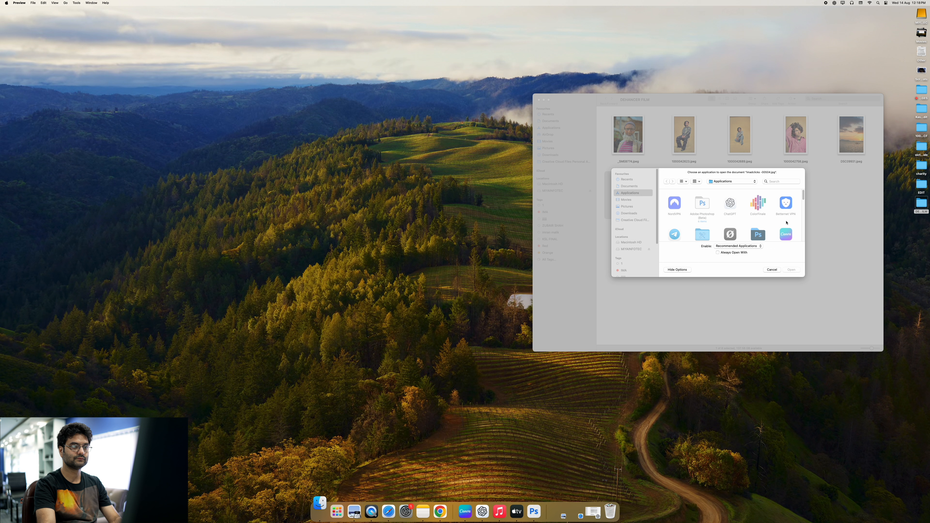
left_click(730, 247)
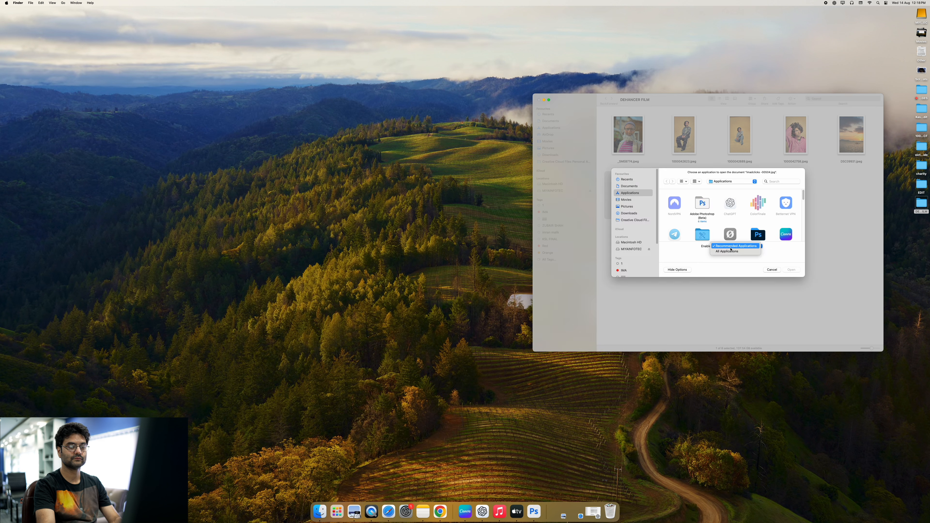
left_click(730, 253)
scroll(728, 235, "down", 2)
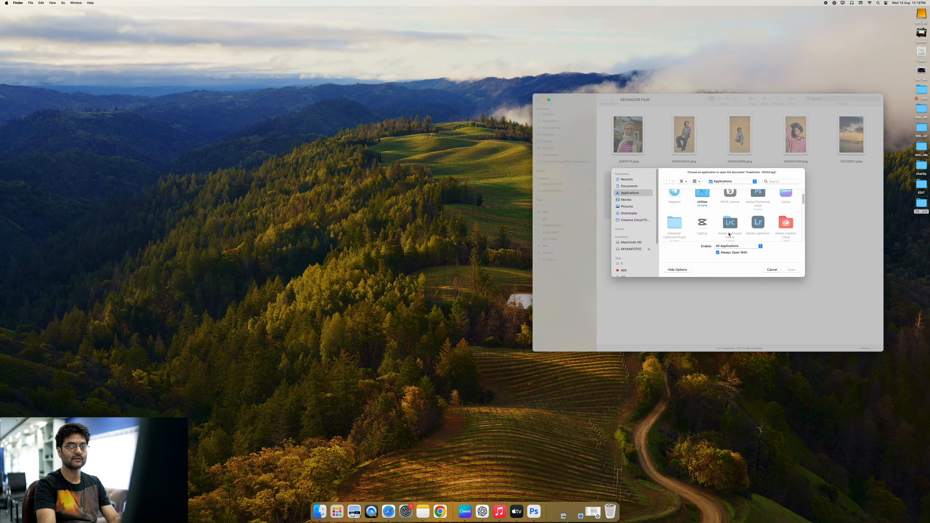
scroll(729, 234, "down", 2)
left_click(729, 192)
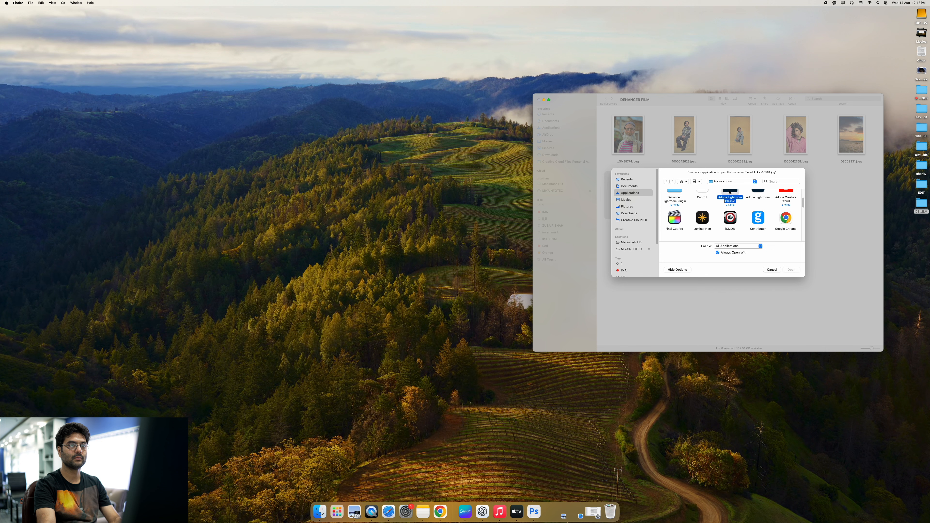
double_click(729, 192)
double_click(705, 201)
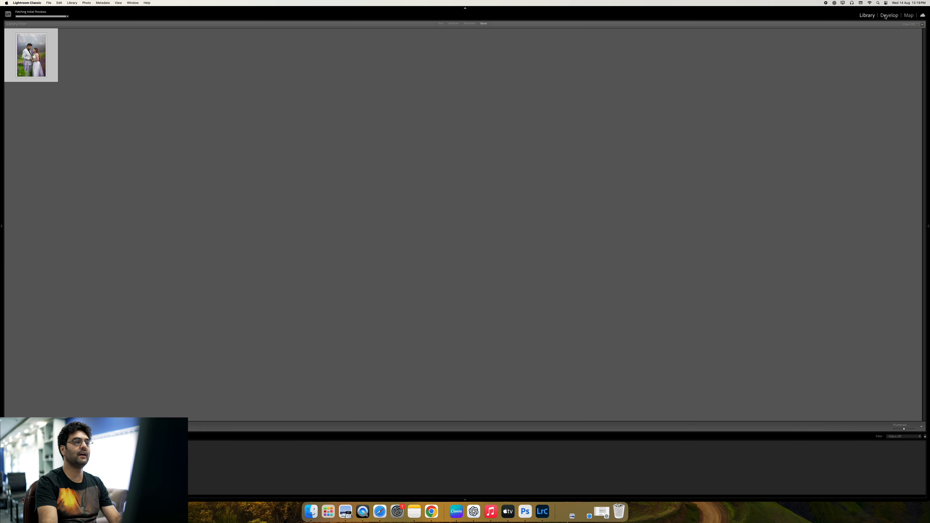
key("d")
- Examine the couple's photo close up, from the faces and purple flowers down to the clothing, and as a whole
left_click(379, 181)
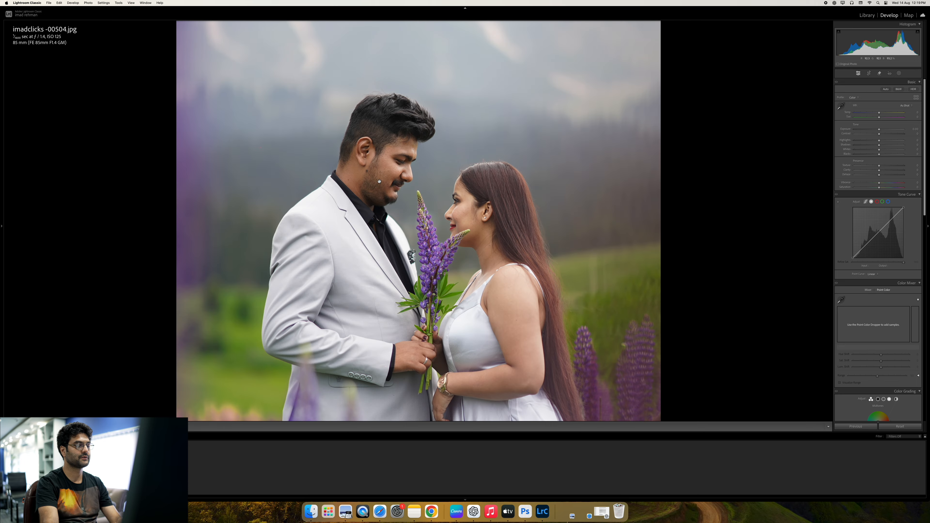
scroll(419, 199, "down", 10)
scroll(420, 199, "up", 15)
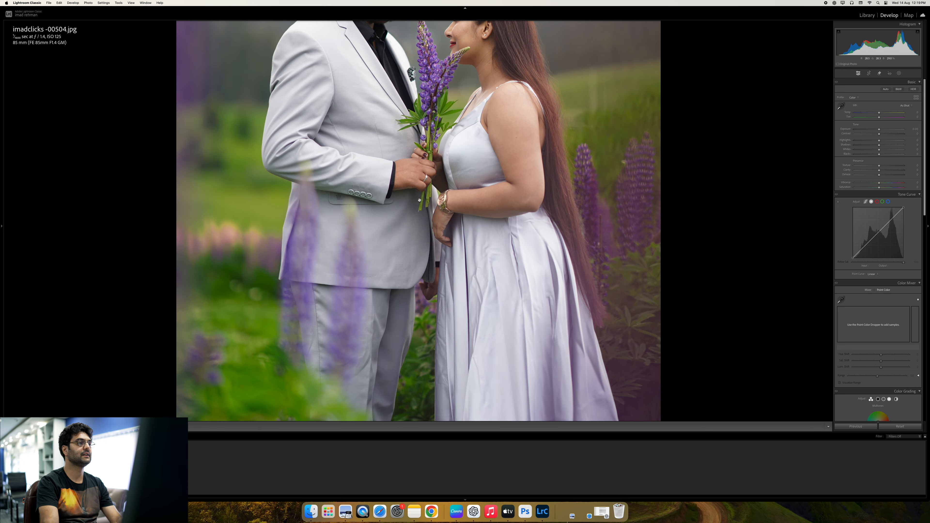
scroll(417, 205, "down", 10)
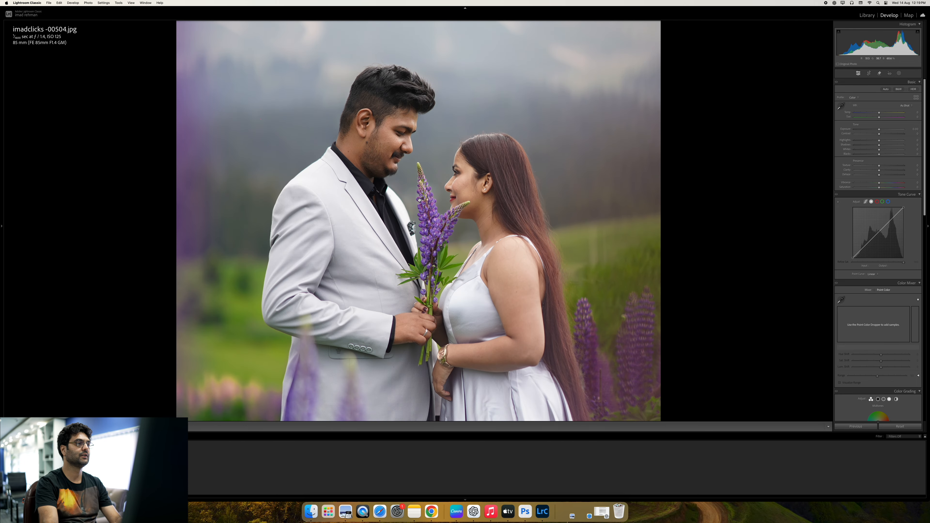
scroll(407, 228, "up", 5)
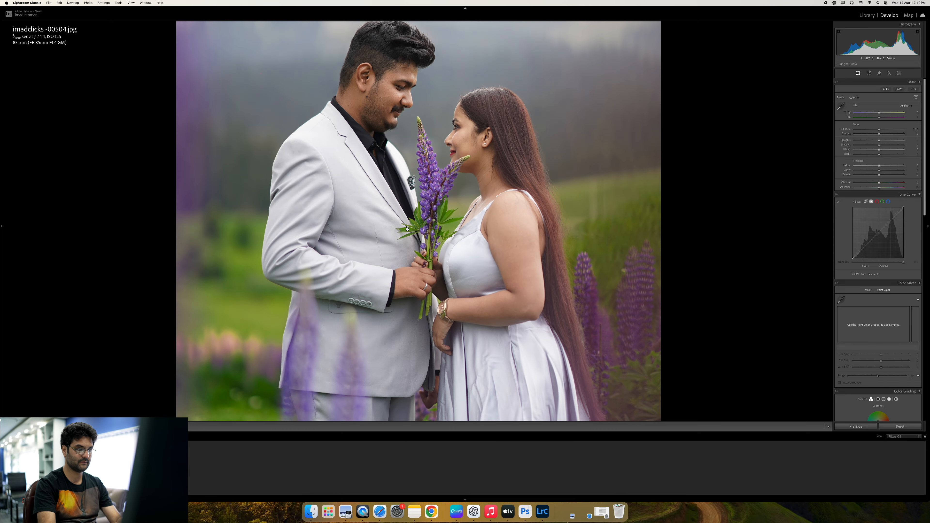
scroll(407, 229, "up", 5)
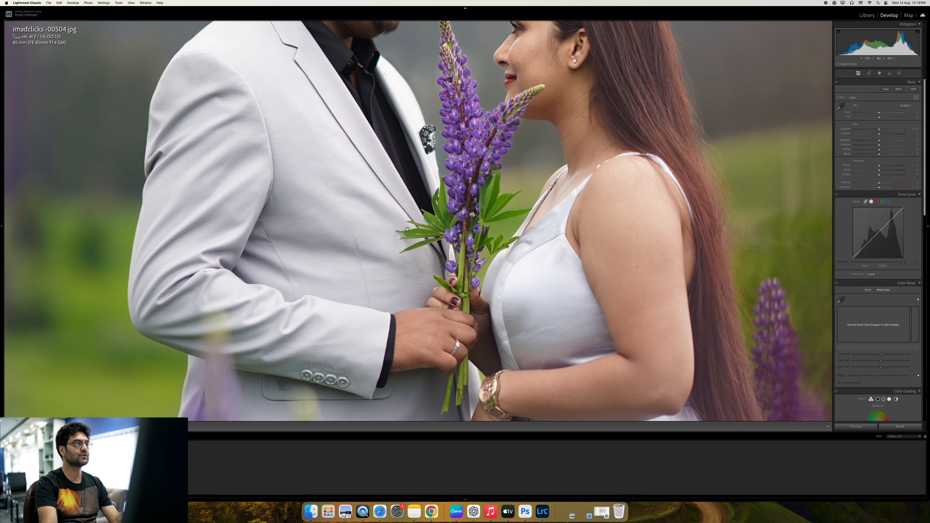
scroll(407, 228, "up", 5)
scroll(407, 229, "down", 12)
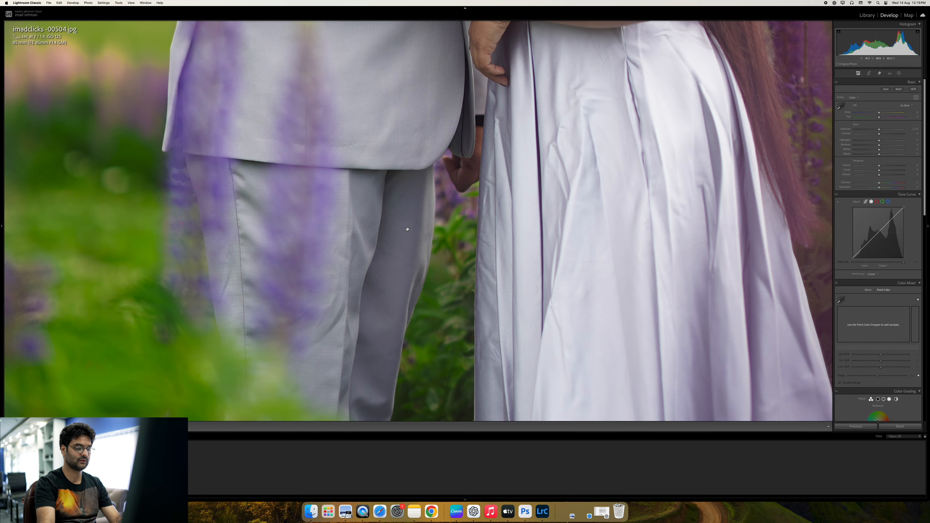
scroll(407, 229, "down", 1)
scroll(407, 228, "down", 5)
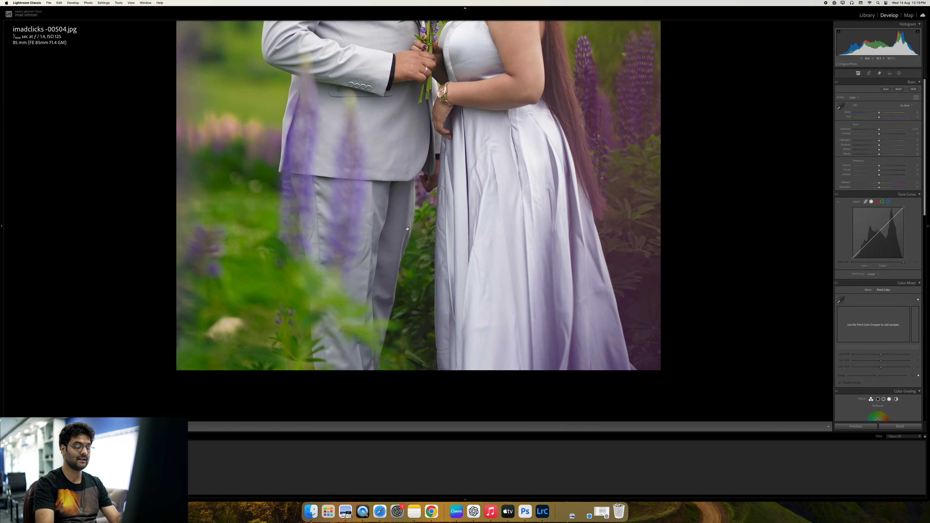
scroll(407, 228, "down", 6)
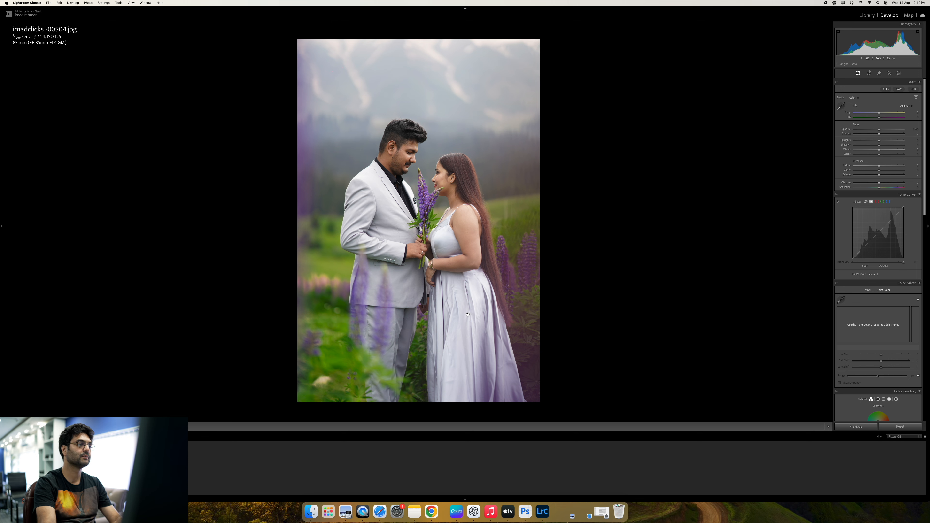
left_click(447, 233)
scroll(448, 233, "up", 2)
scroll(448, 232, "down", 10)
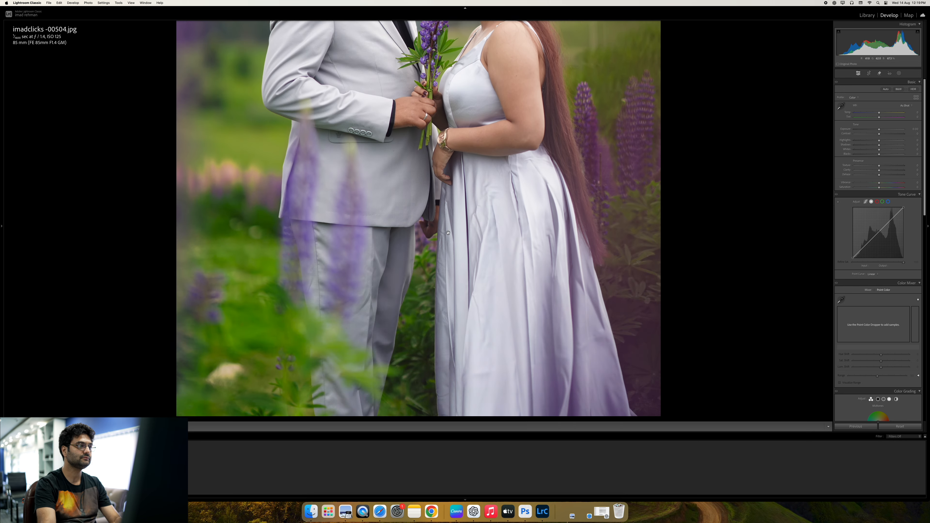
scroll(448, 232, "up", 10)
left_click(447, 233)
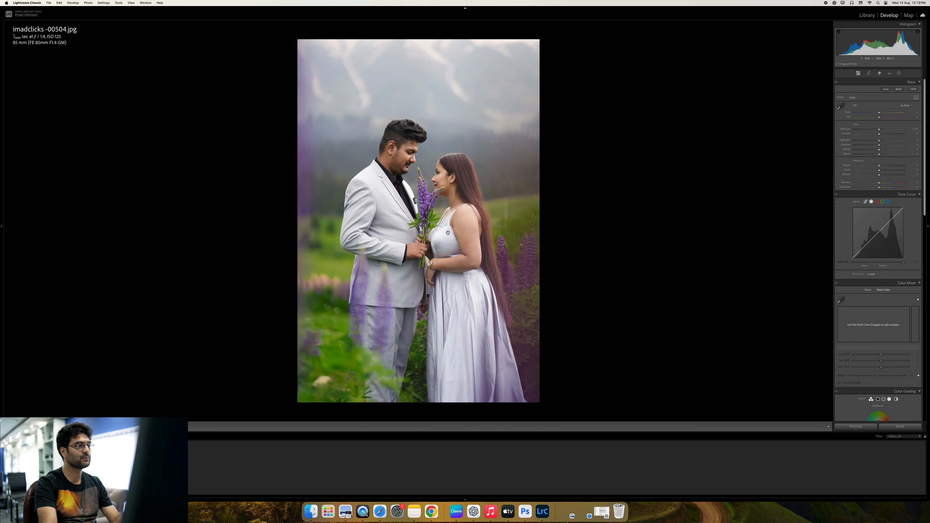